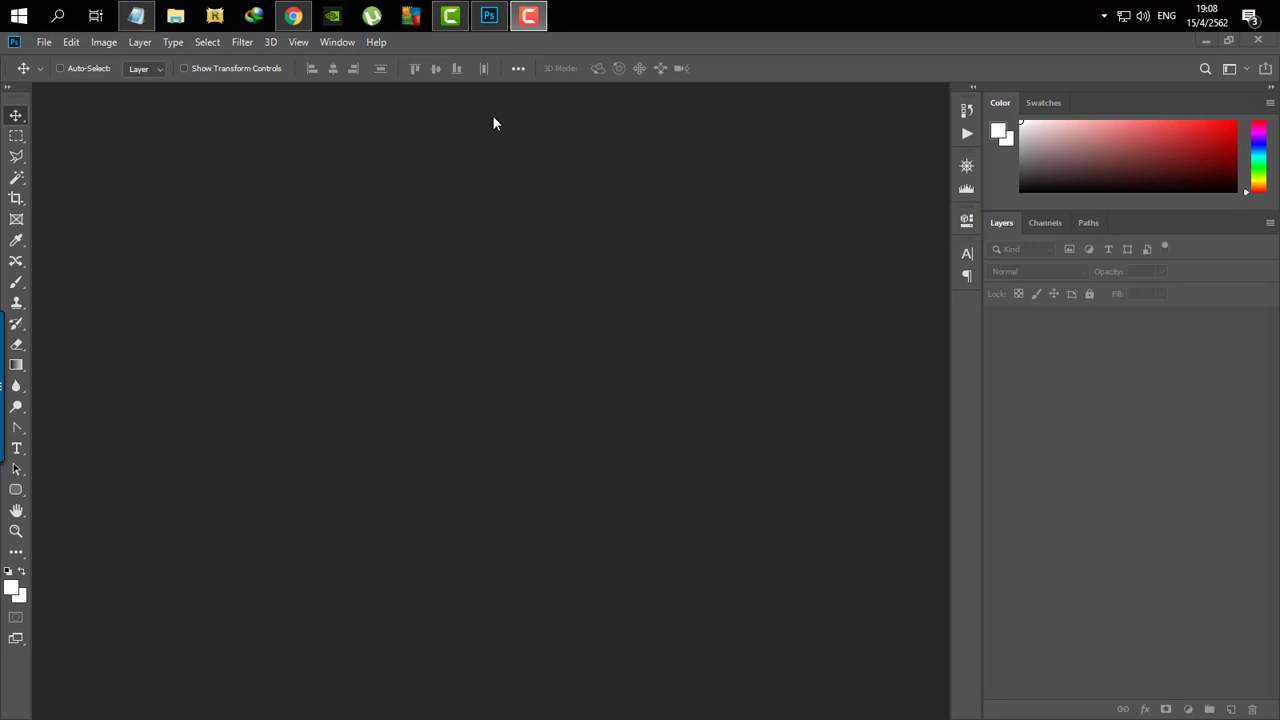
Switch to File Explorer and open the folder C:\Program Files\Adobe\Adobe Photoshop CC 2019\Presets\Actions
click(176, 17)
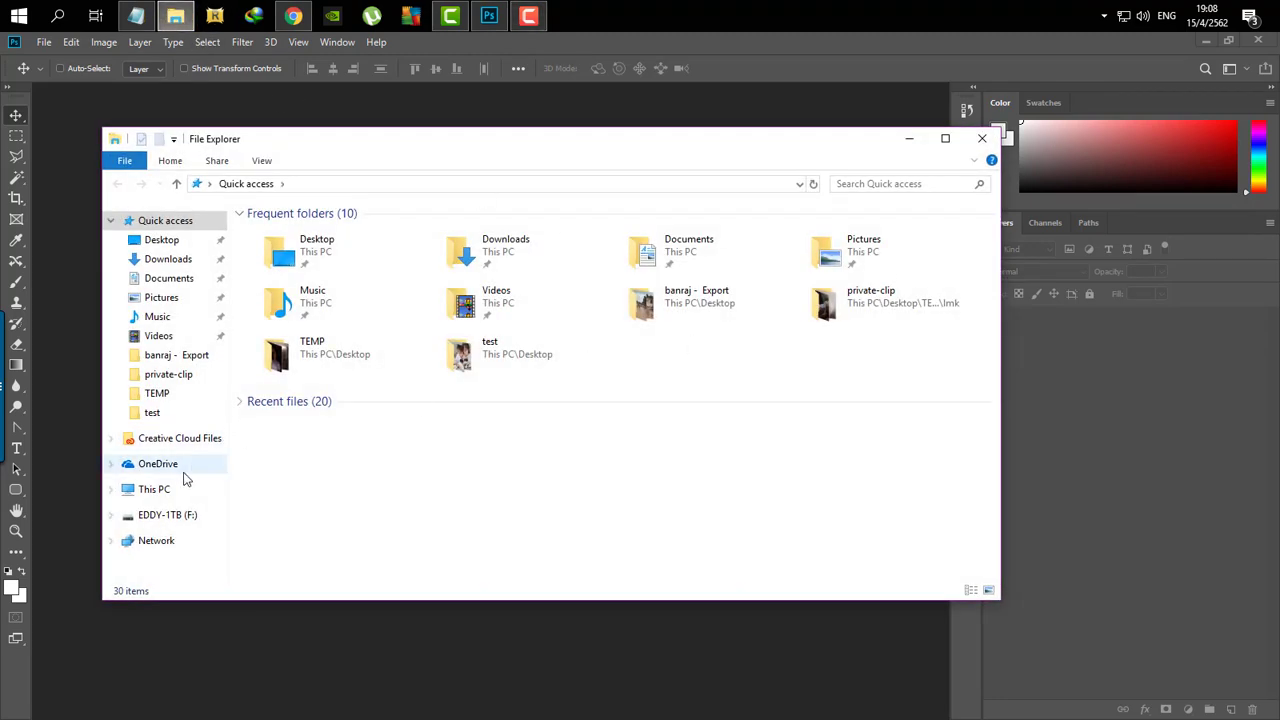
click(165, 490)
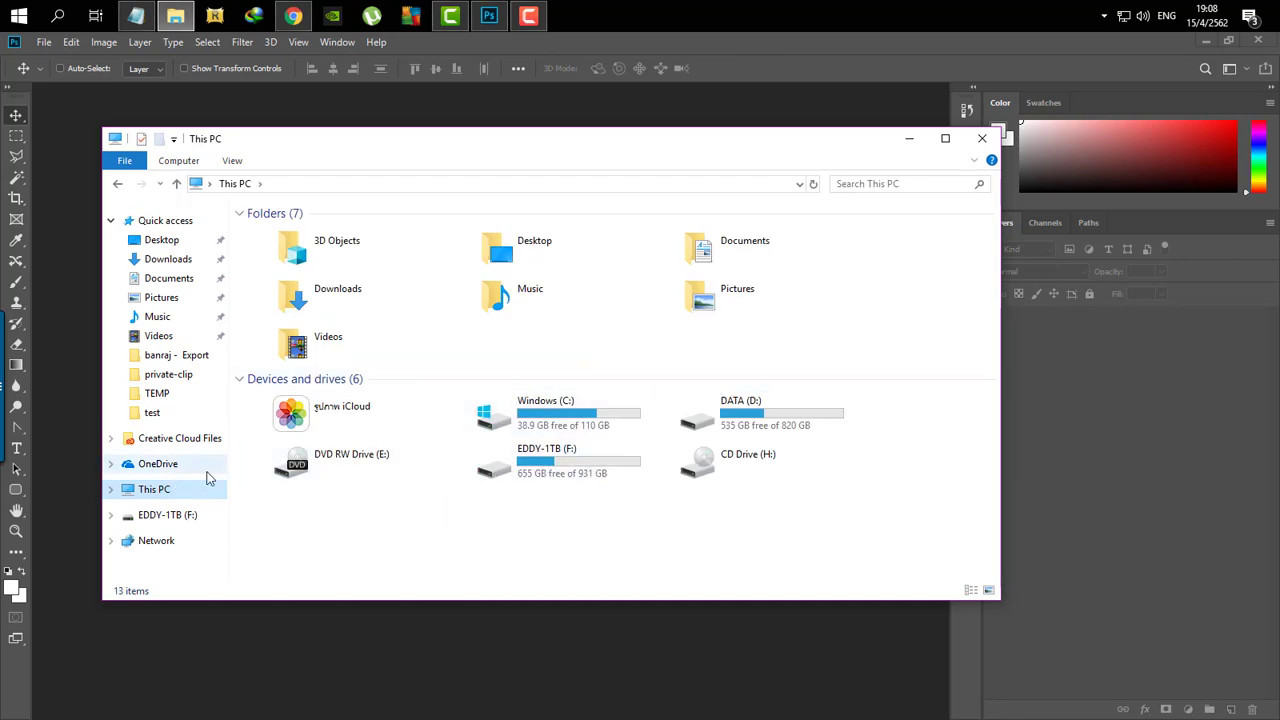
double_click(480, 412)
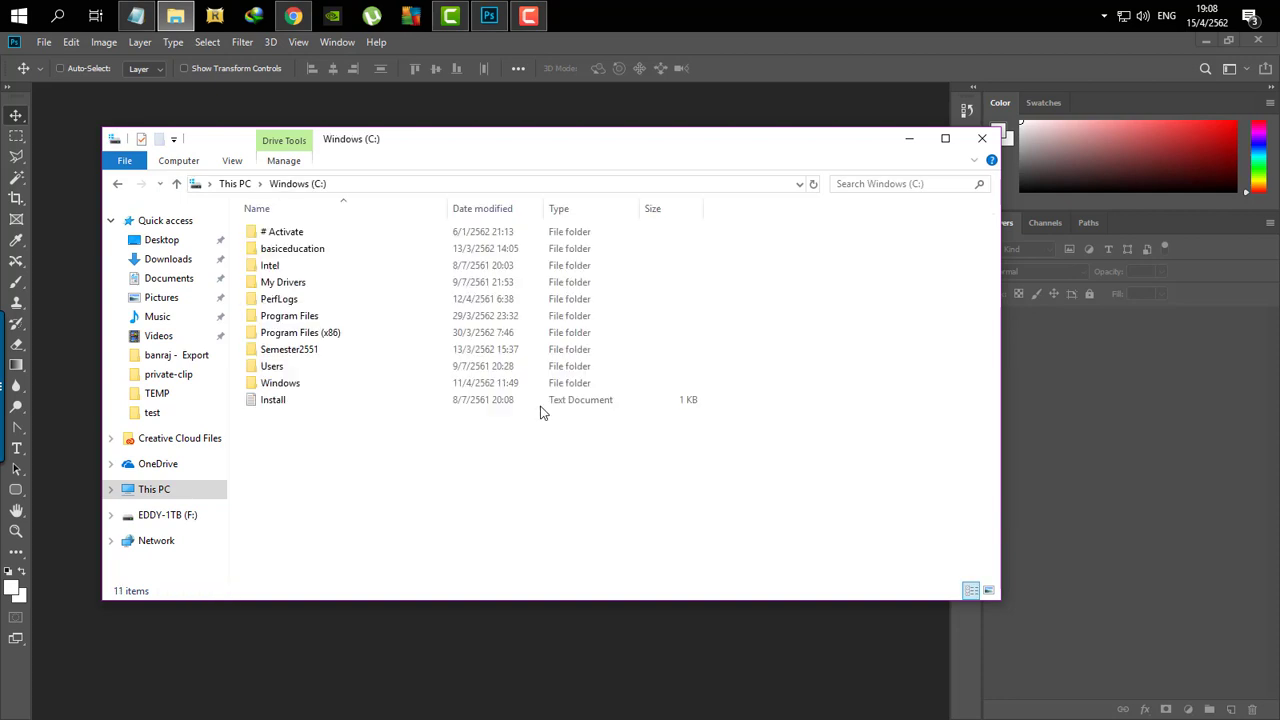
double_click(295, 315)
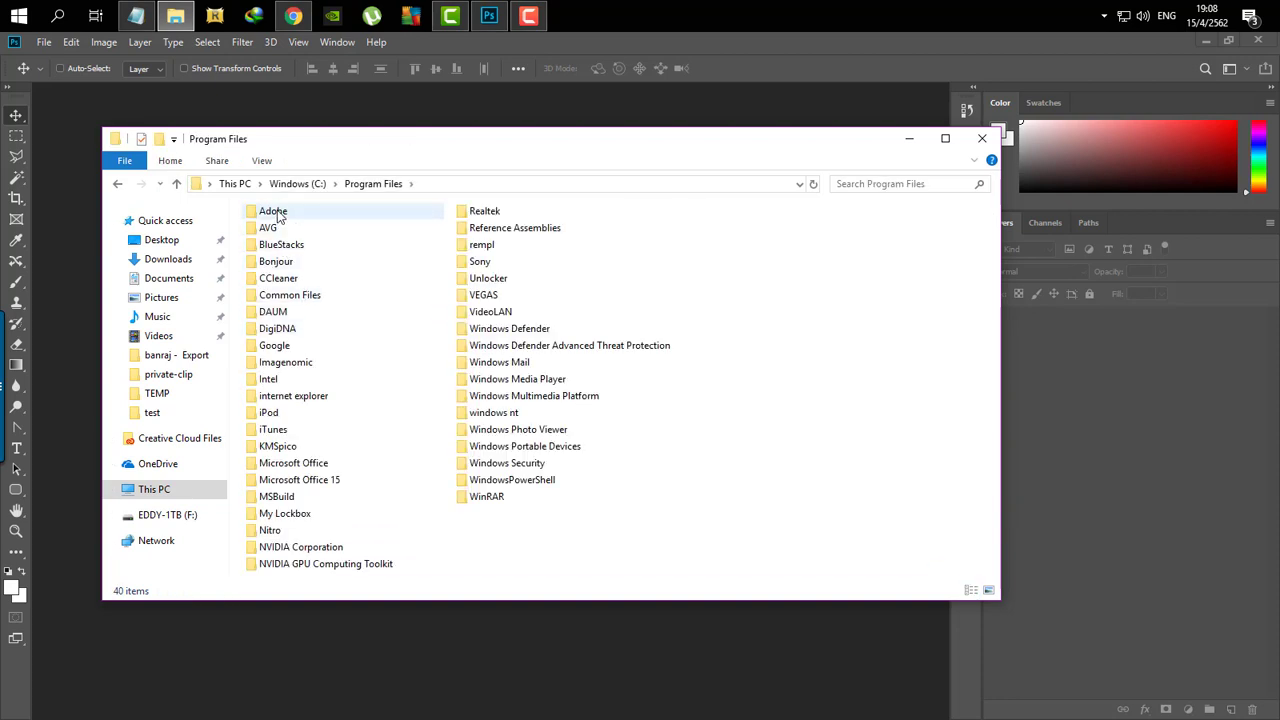
double_click(275, 212)
click(335, 252)
double_click(335, 252)
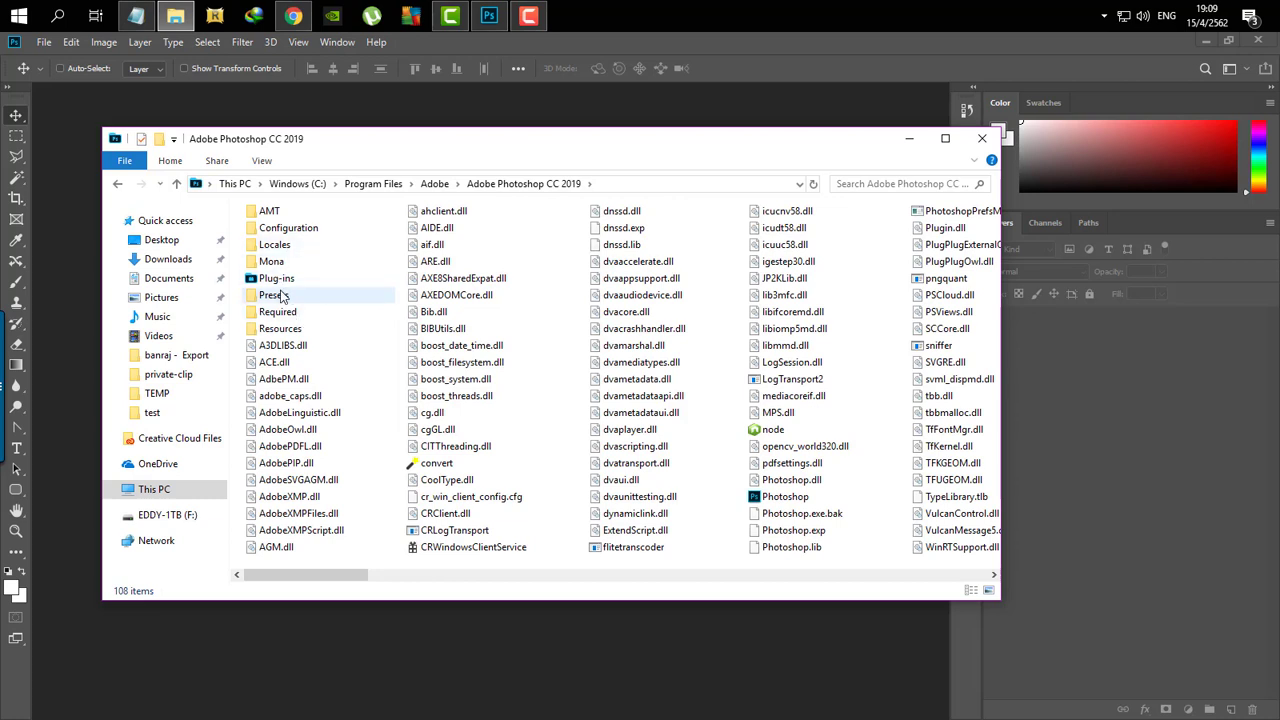
double_click(274, 296)
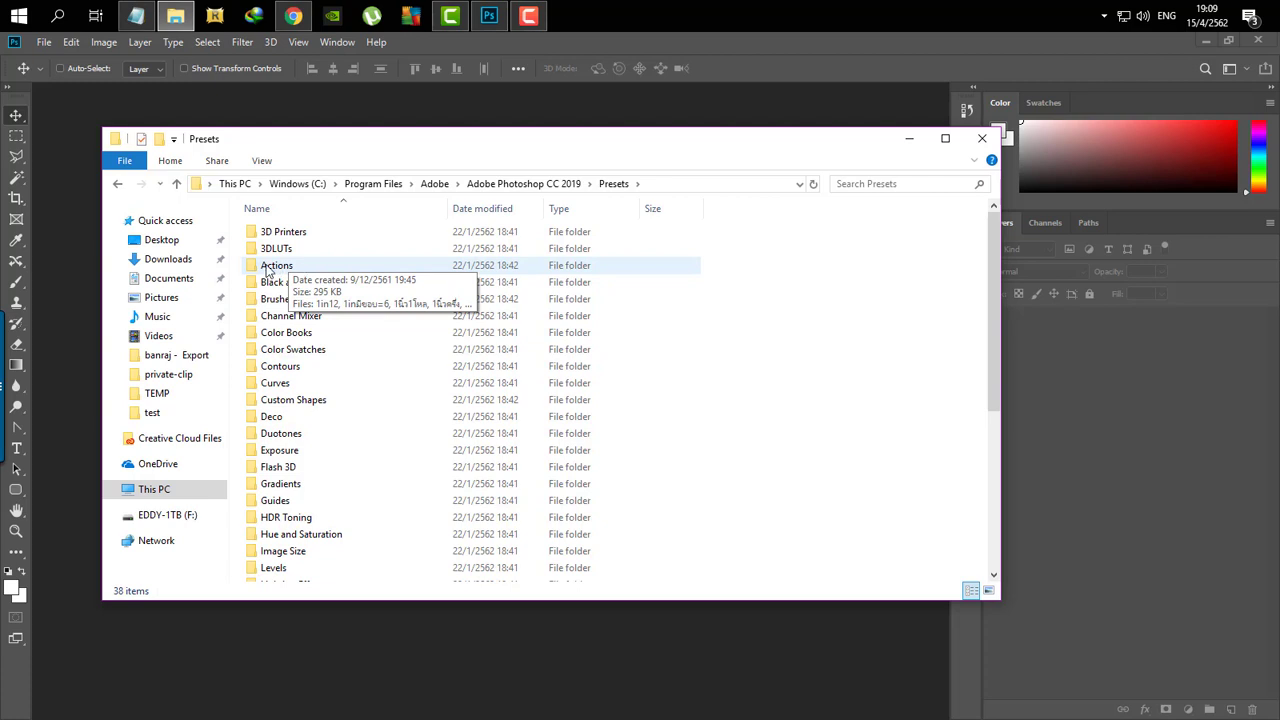
double_click(272, 266)
Locate the EDDY-Resize-2048-smartsharpen action file in the Actions folder and close the folder window
right_click(385, 532)
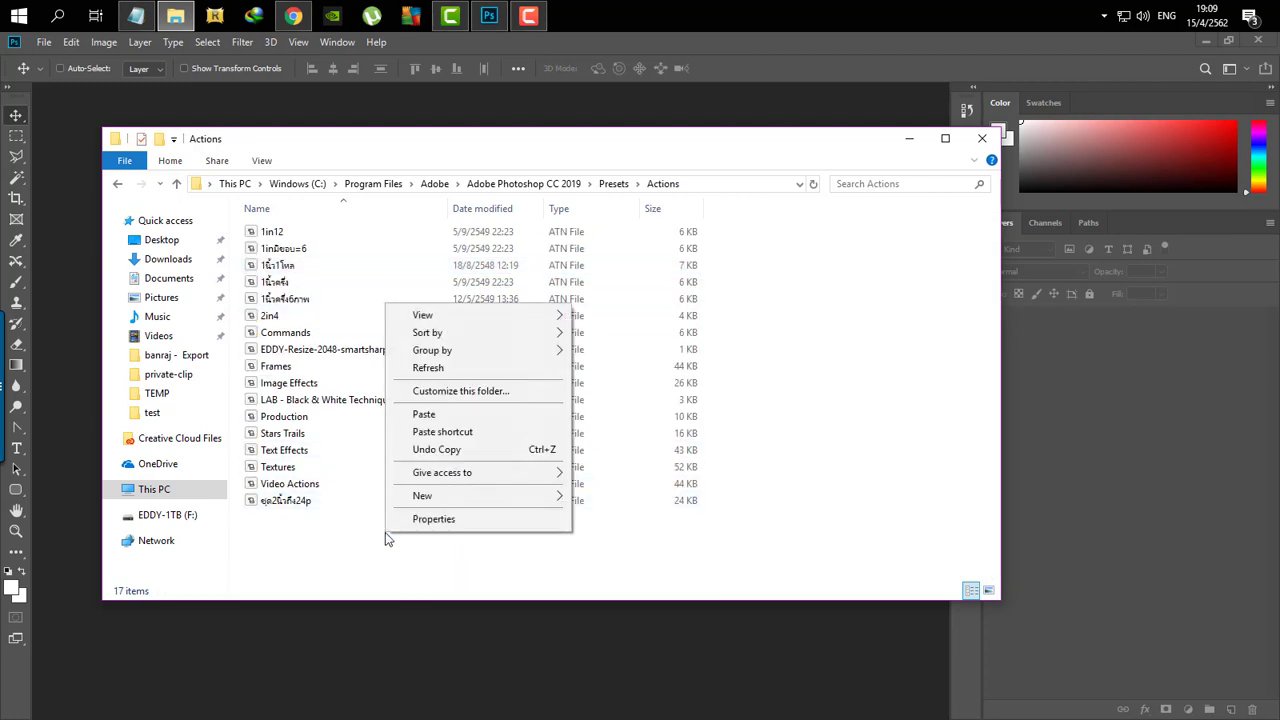
click(849, 535)
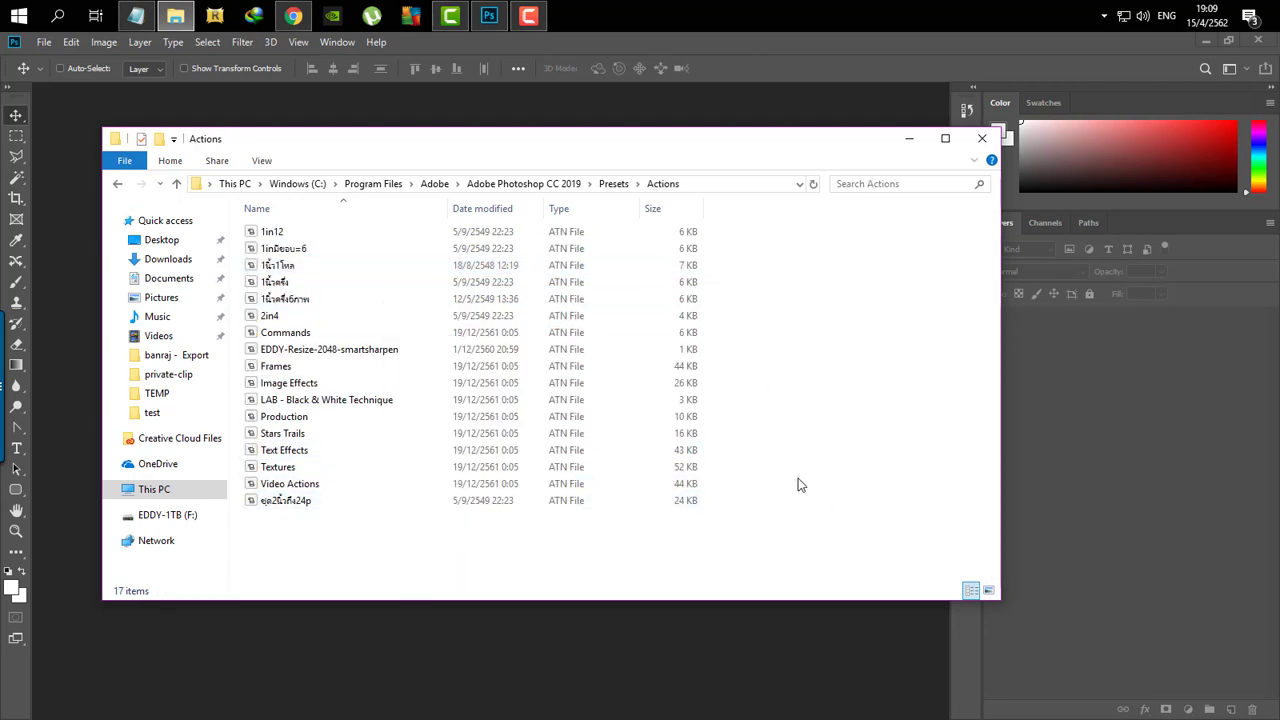
click(327, 352)
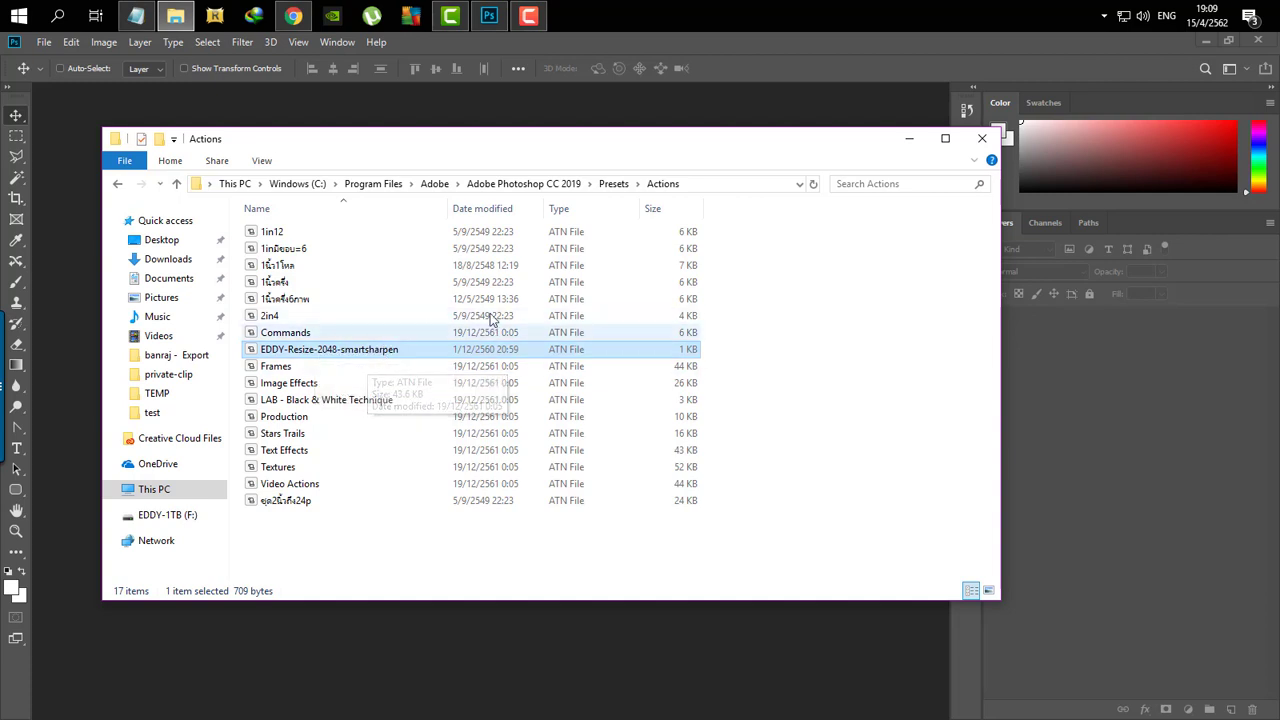
click(982, 138)
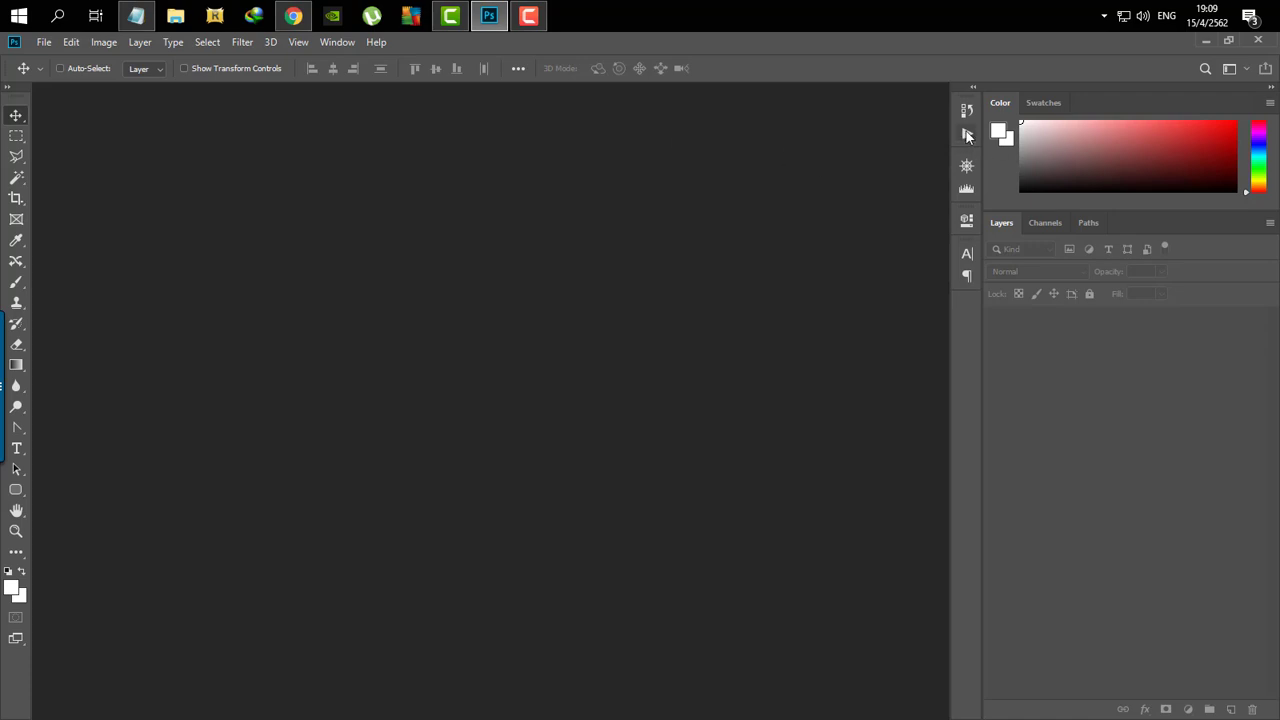
Show the Actions panel in the Photoshop workspace
click(336, 41)
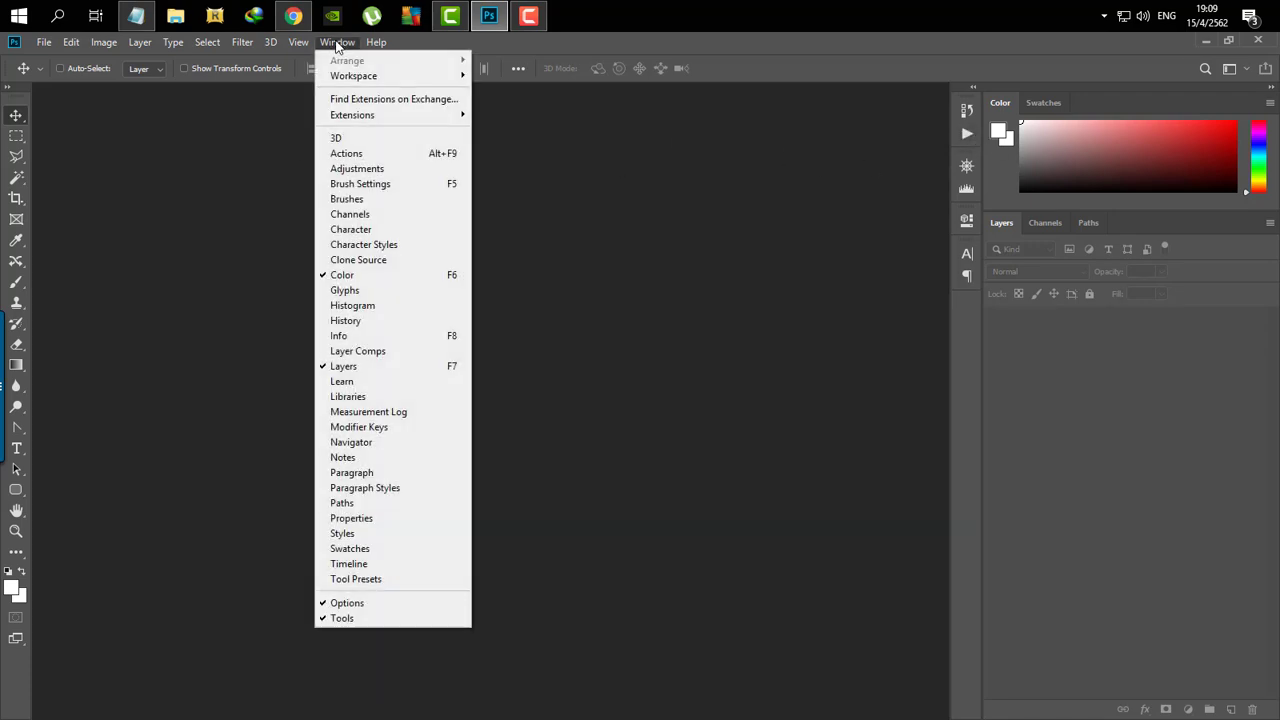
click(355, 156)
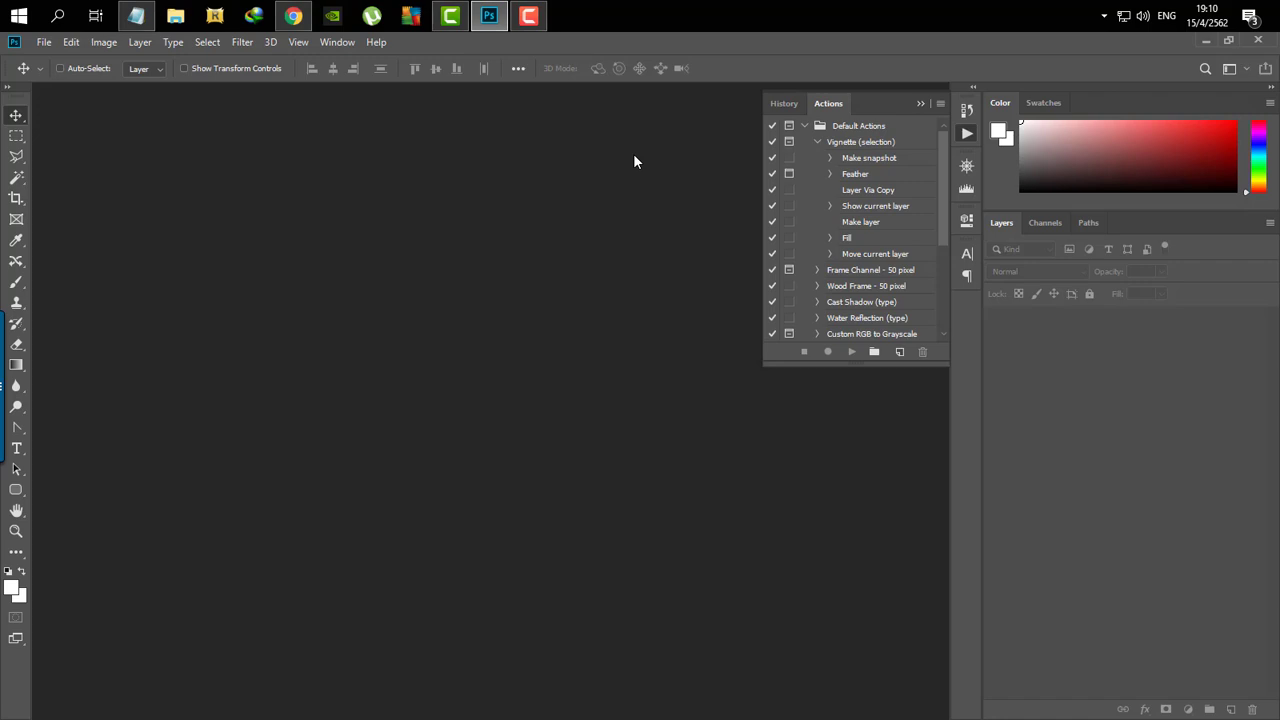
click(967, 134)
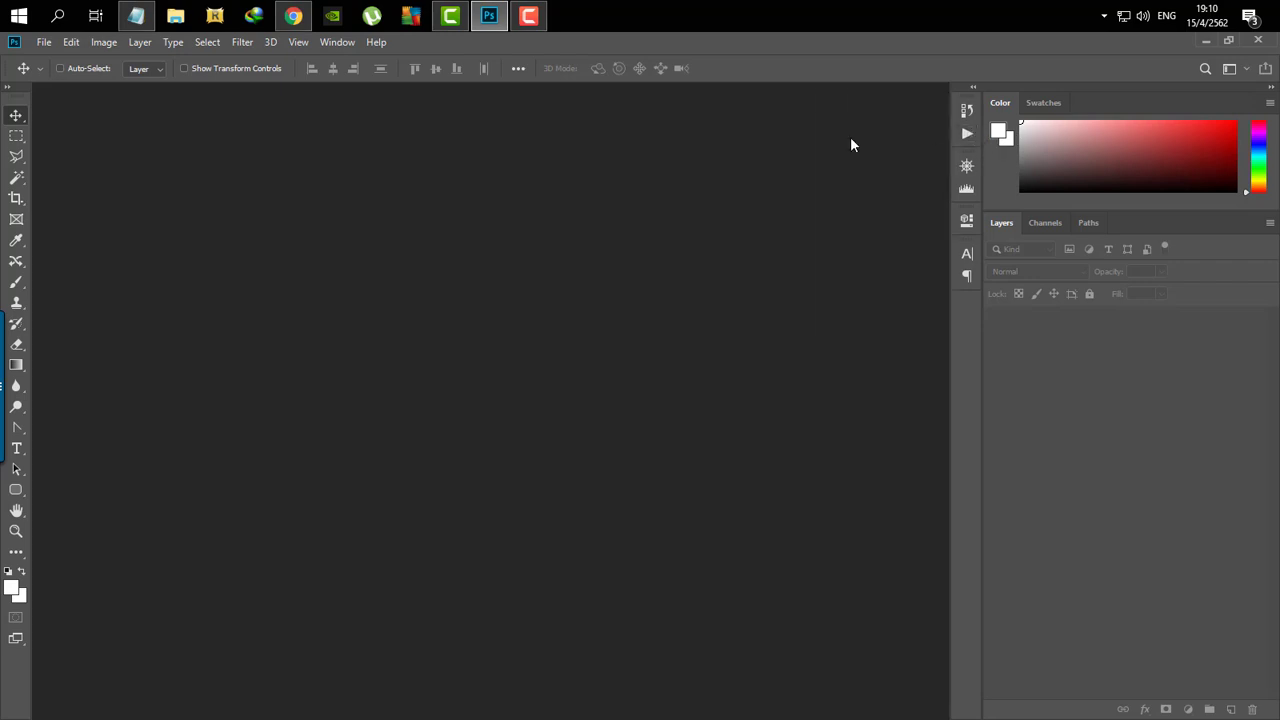
click(967, 136)
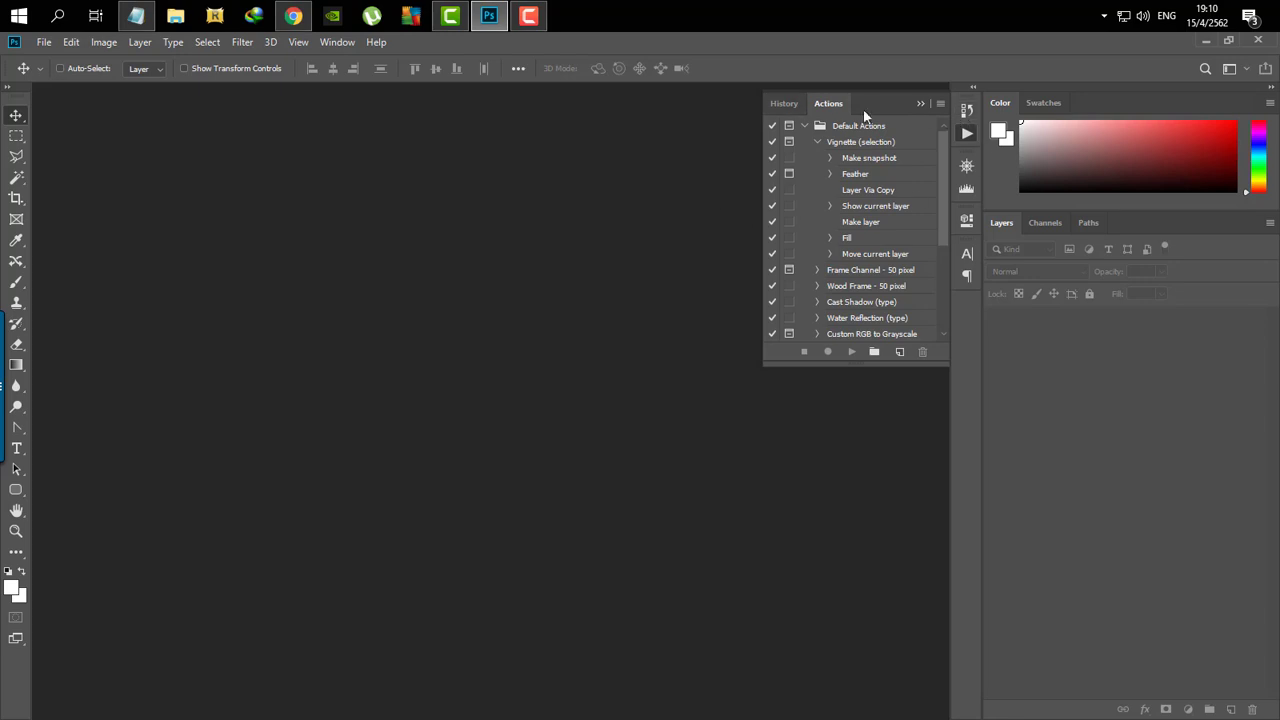
Start loading actions, browse to Program Files\Adobe\Adobe Photoshop CC 2019\Presets\Actions on drive C, and cancel without loading a file
click(940, 105)
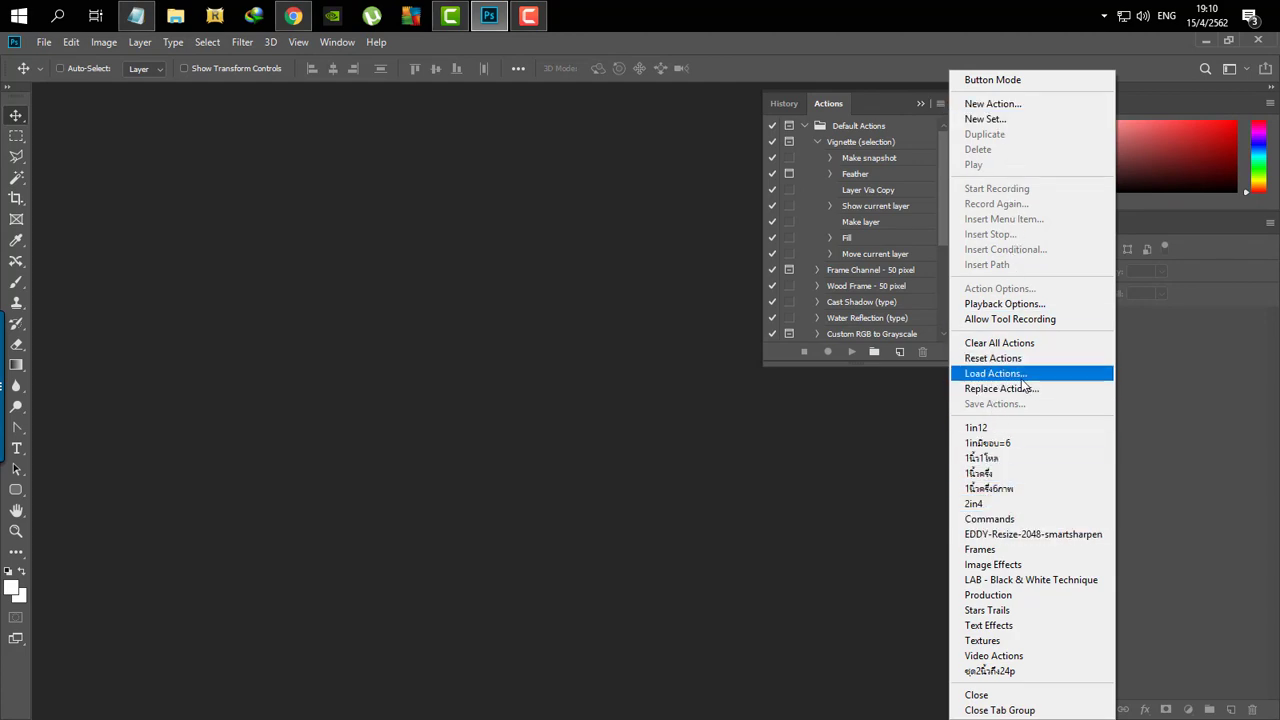
click(995, 375)
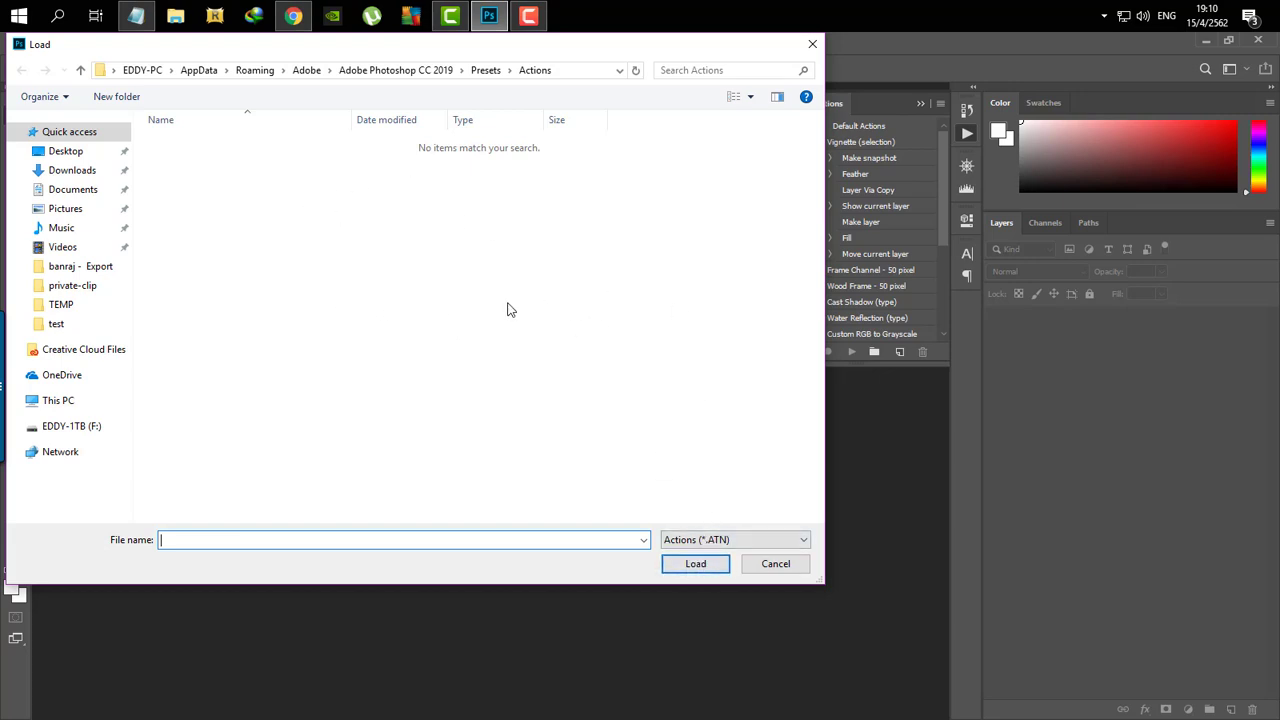
click(76, 403)
double_click(287, 319)
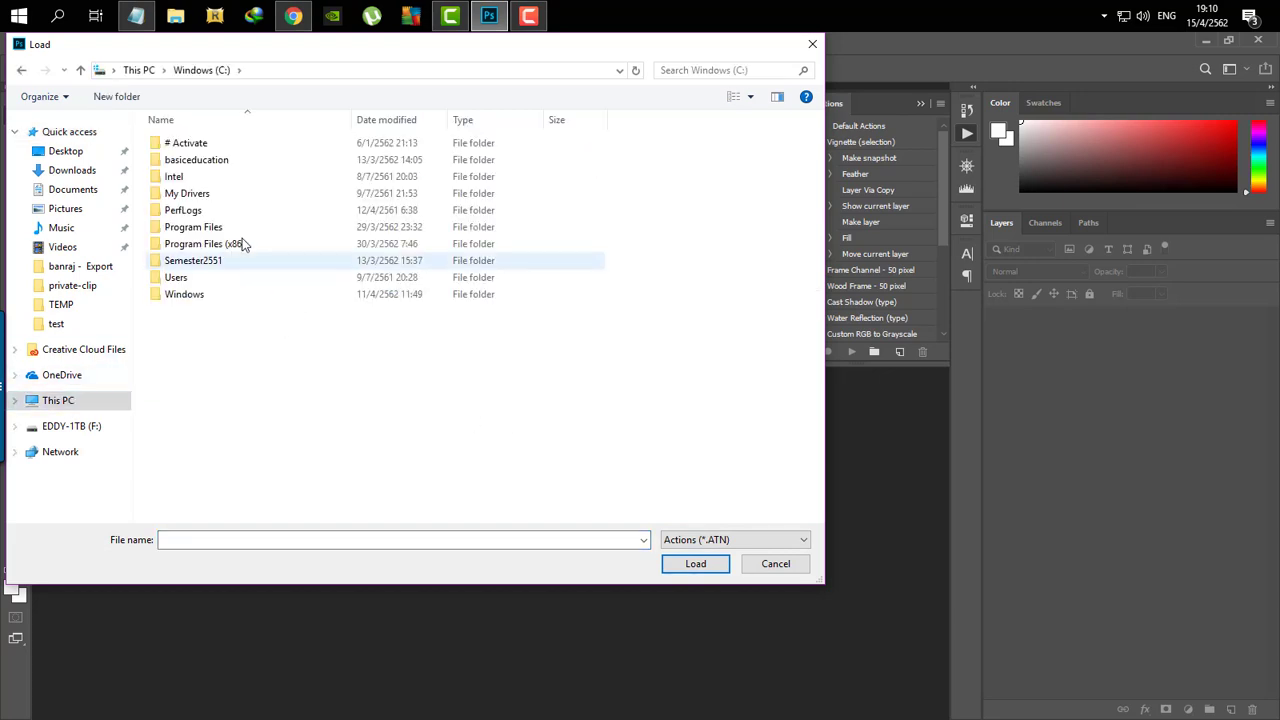
double_click(245, 229)
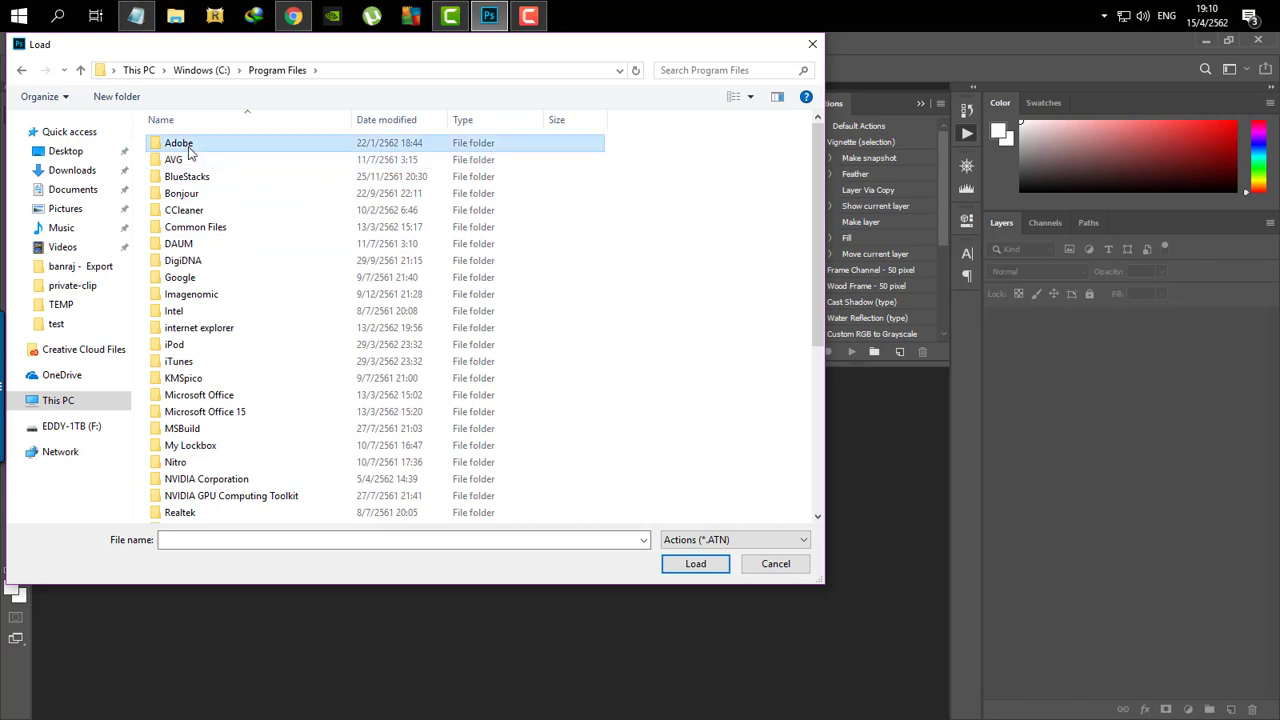
double_click(229, 143)
double_click(225, 162)
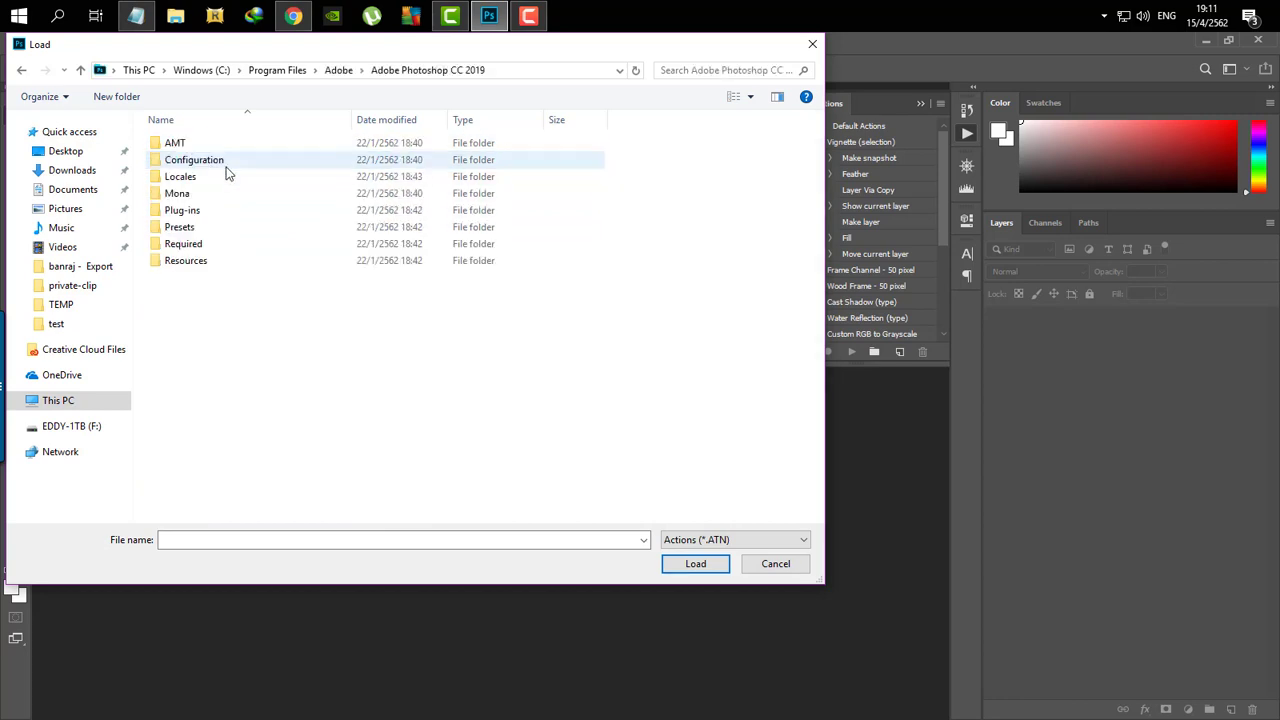
double_click(190, 229)
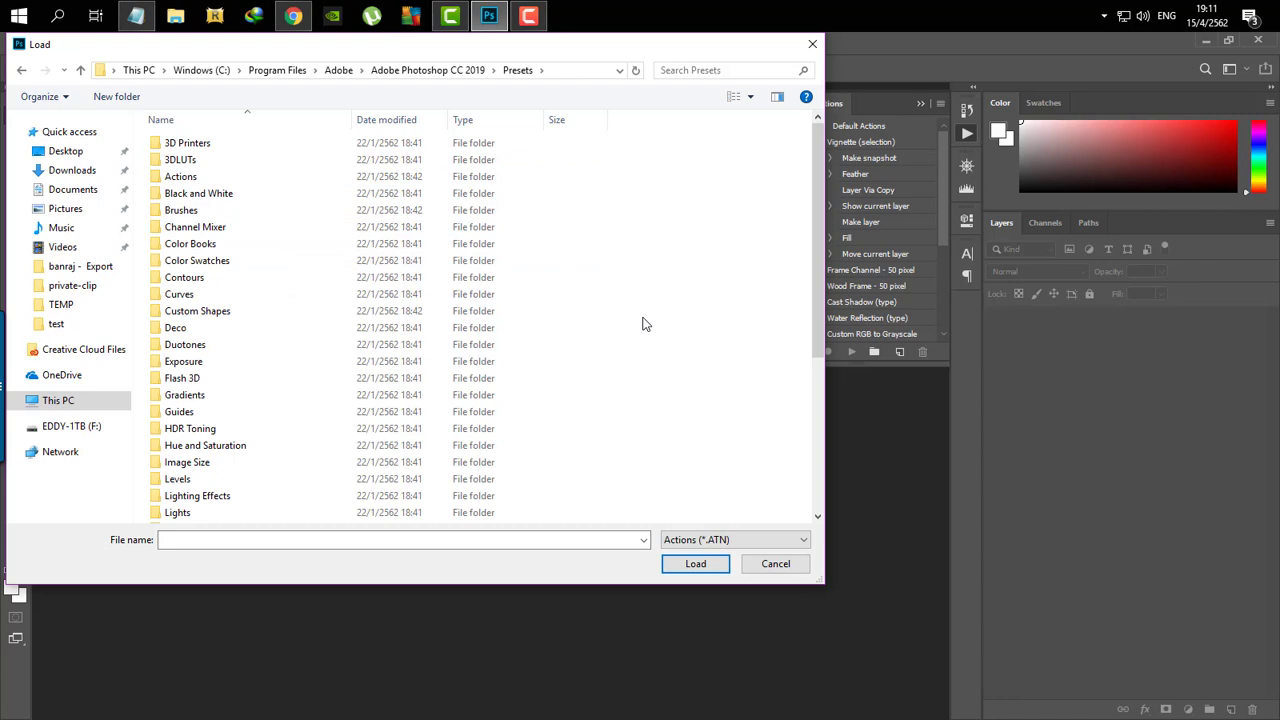
double_click(180, 177)
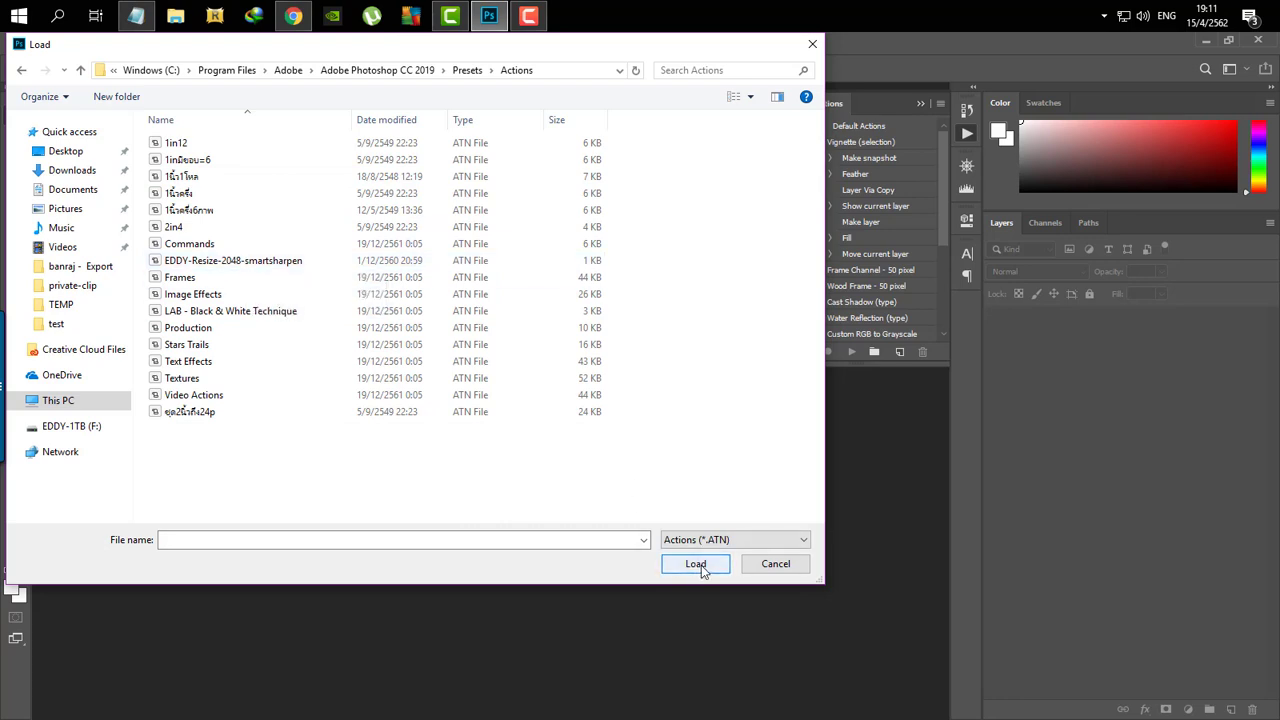
click(775, 564)
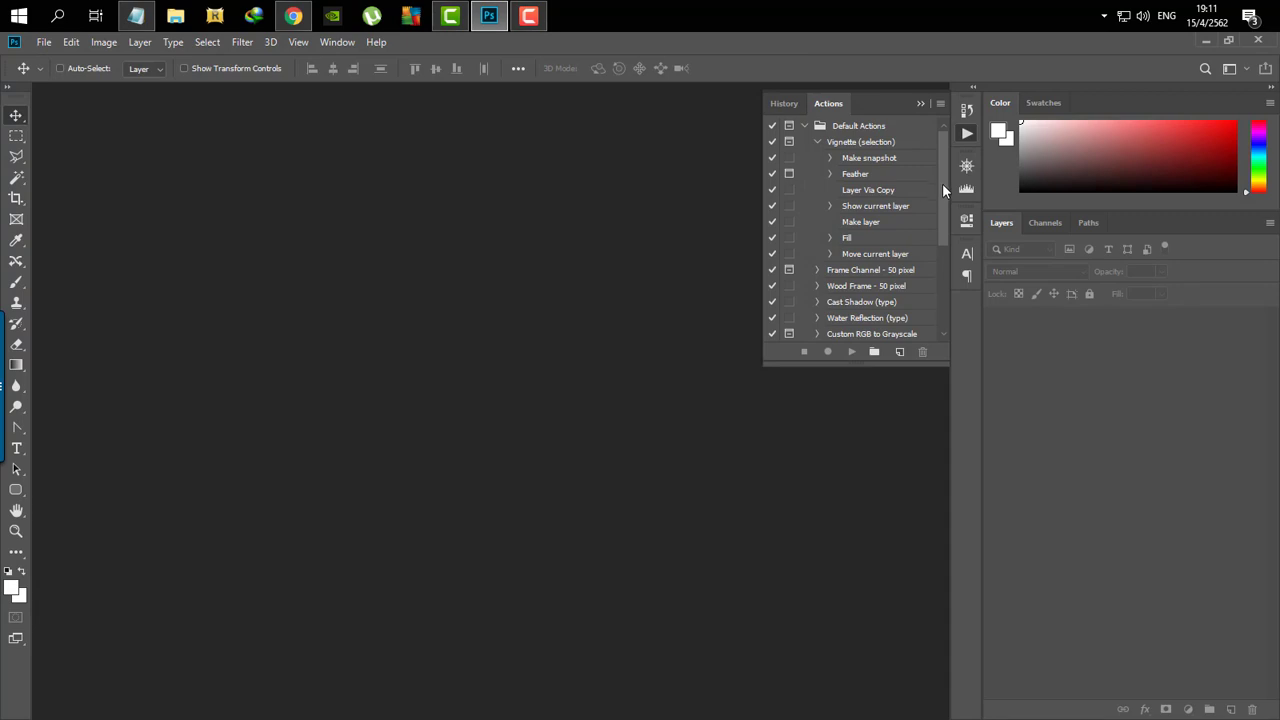
Look through the Actions list for the EDDY-Resize-2048 action set and collapse the panel
drag(942, 183, 942, 281)
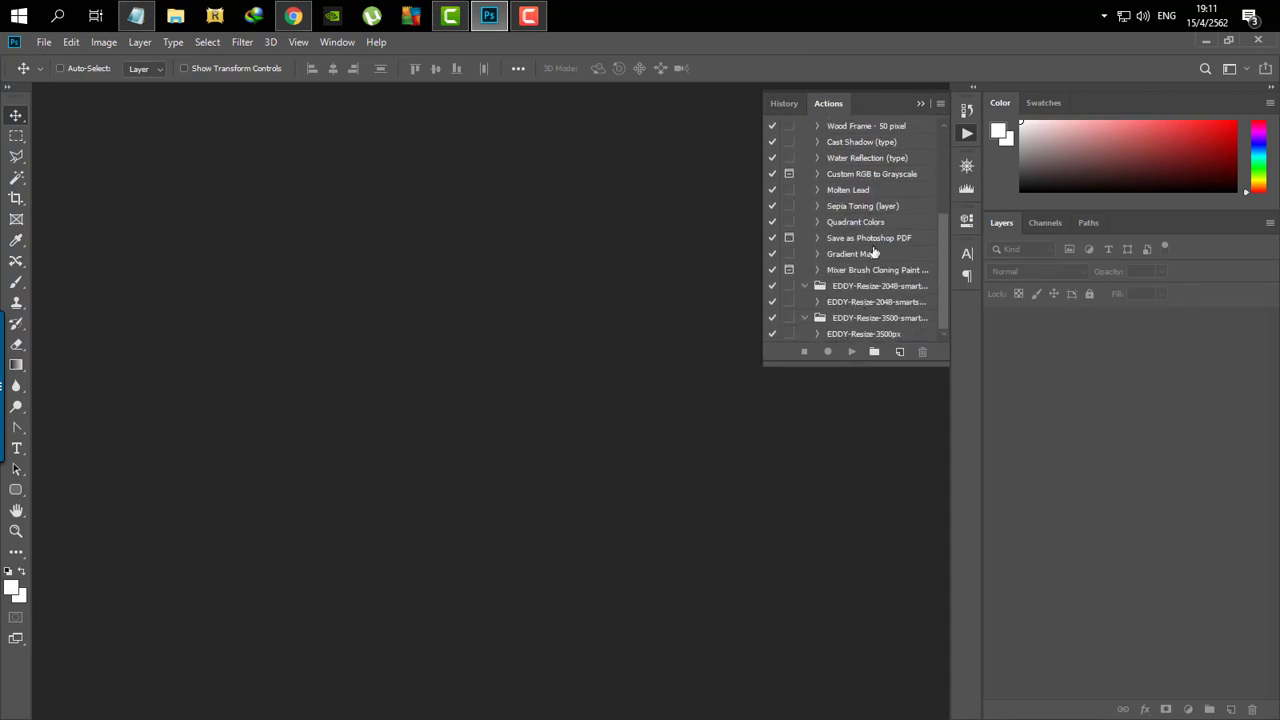
scroll(938, 252, up, 3)
scroll(938, 252, down, 3)
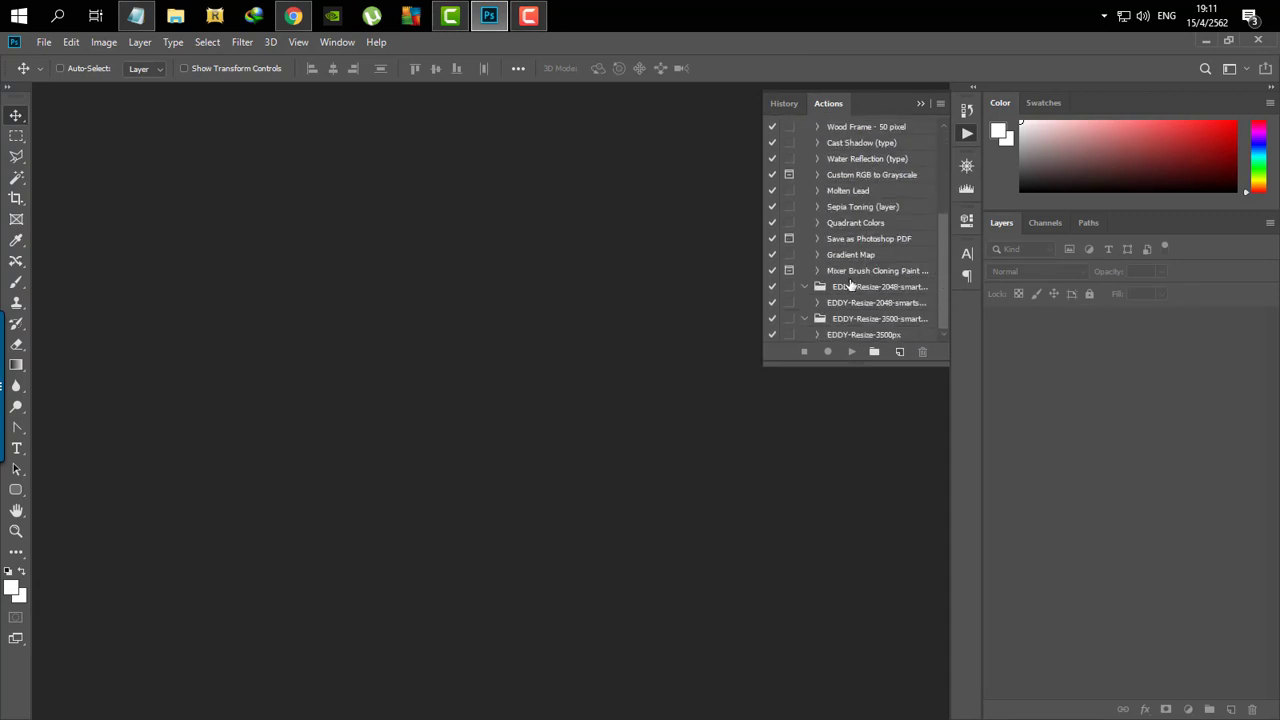
click(884, 287)
click(966, 135)
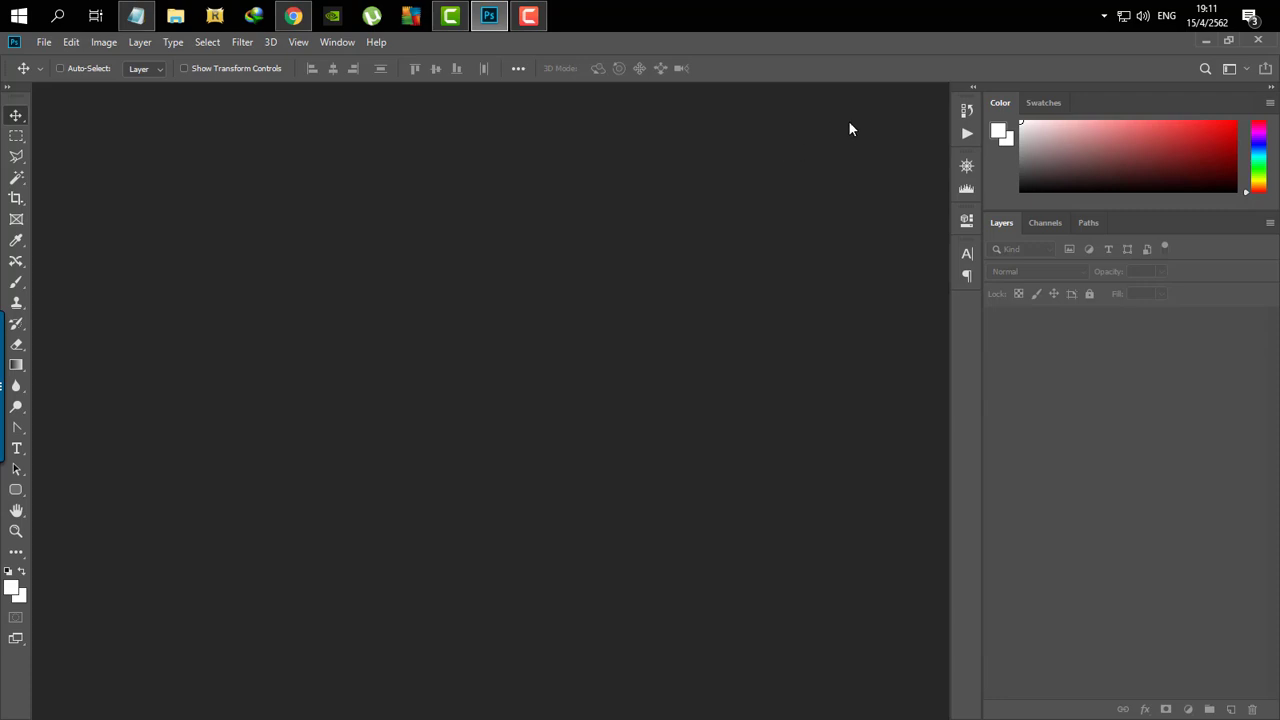
Switch to the desktop and inspect the photos in the test folder, from IMG_0399 to IMG_0412
click(1204, 44)
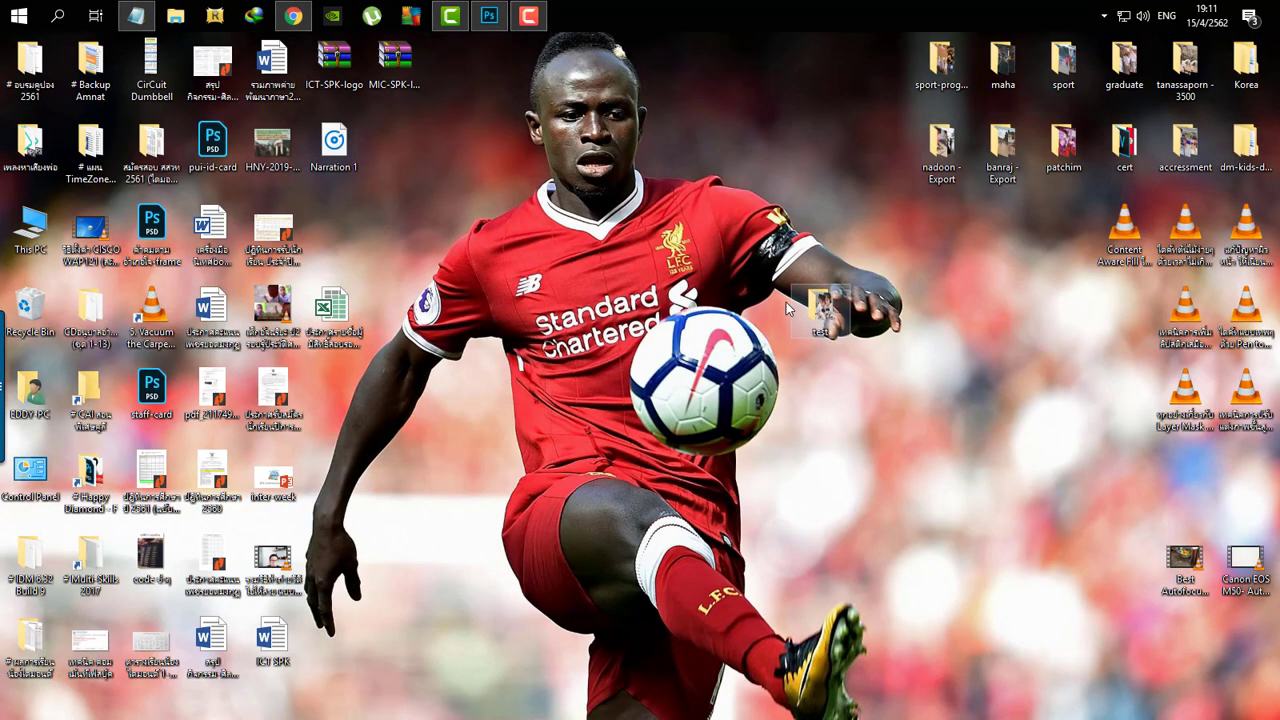
double_click(790, 310)
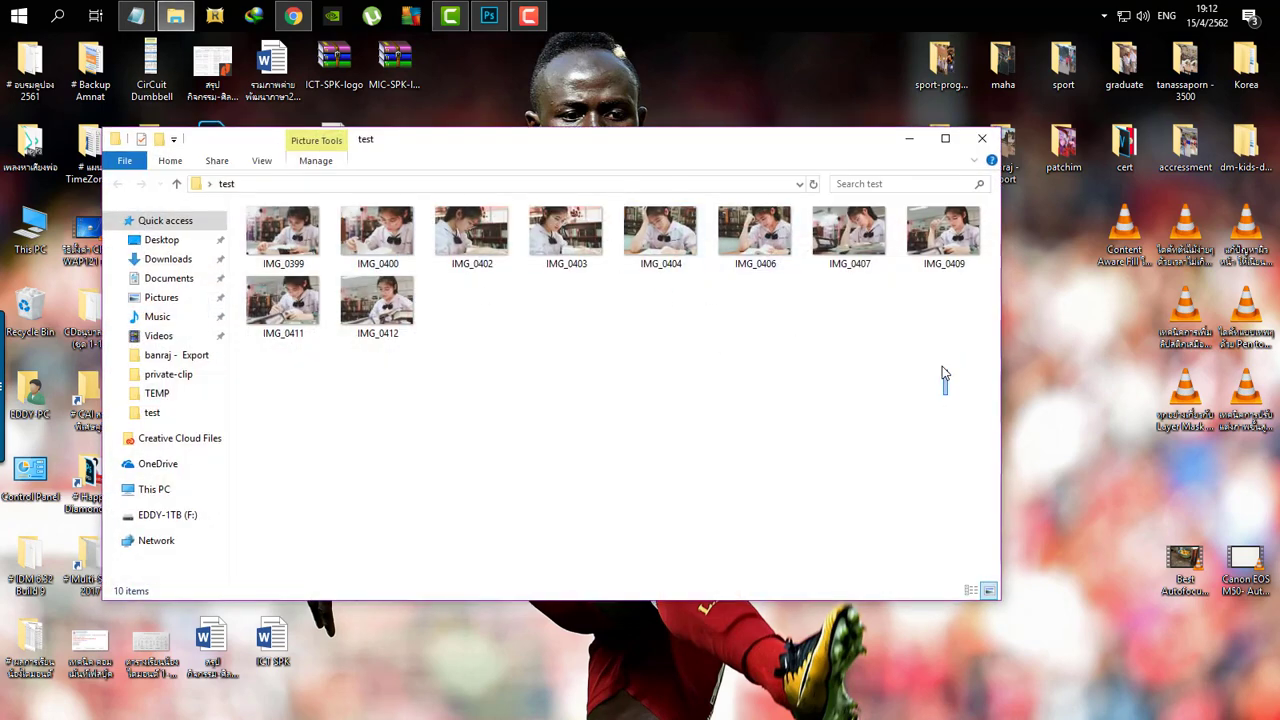
click(909, 138)
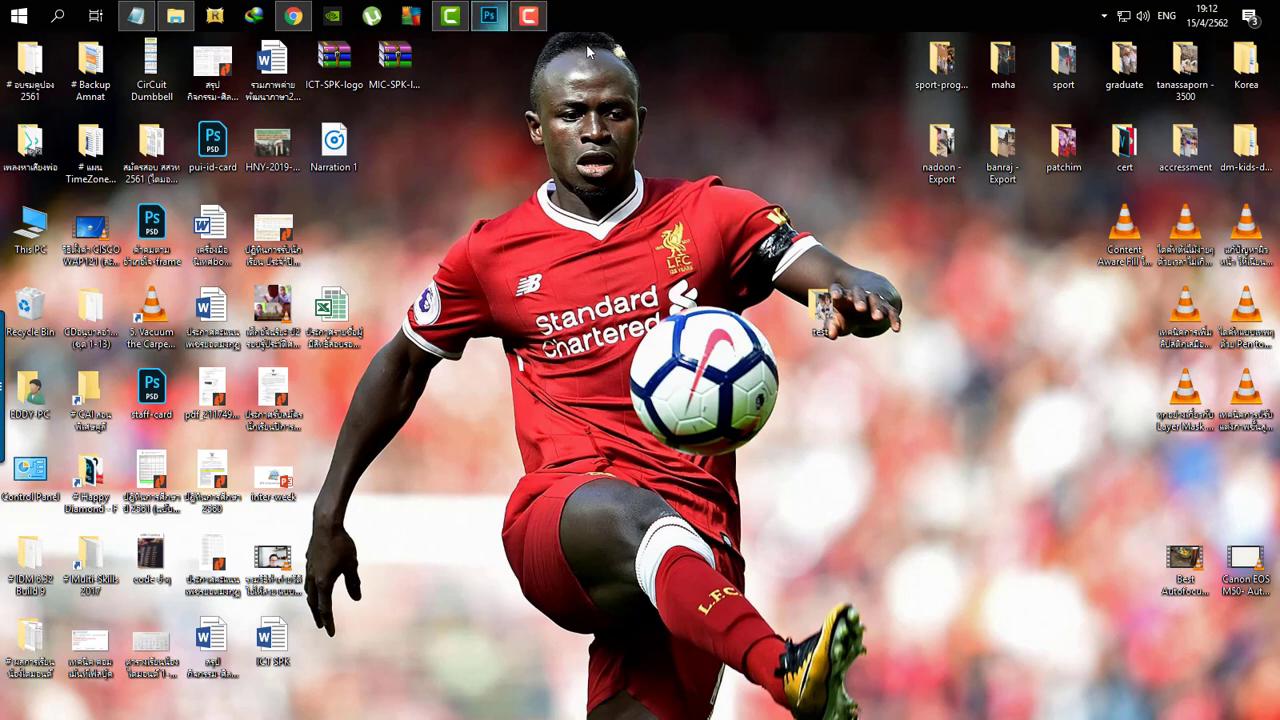
click(175, 15)
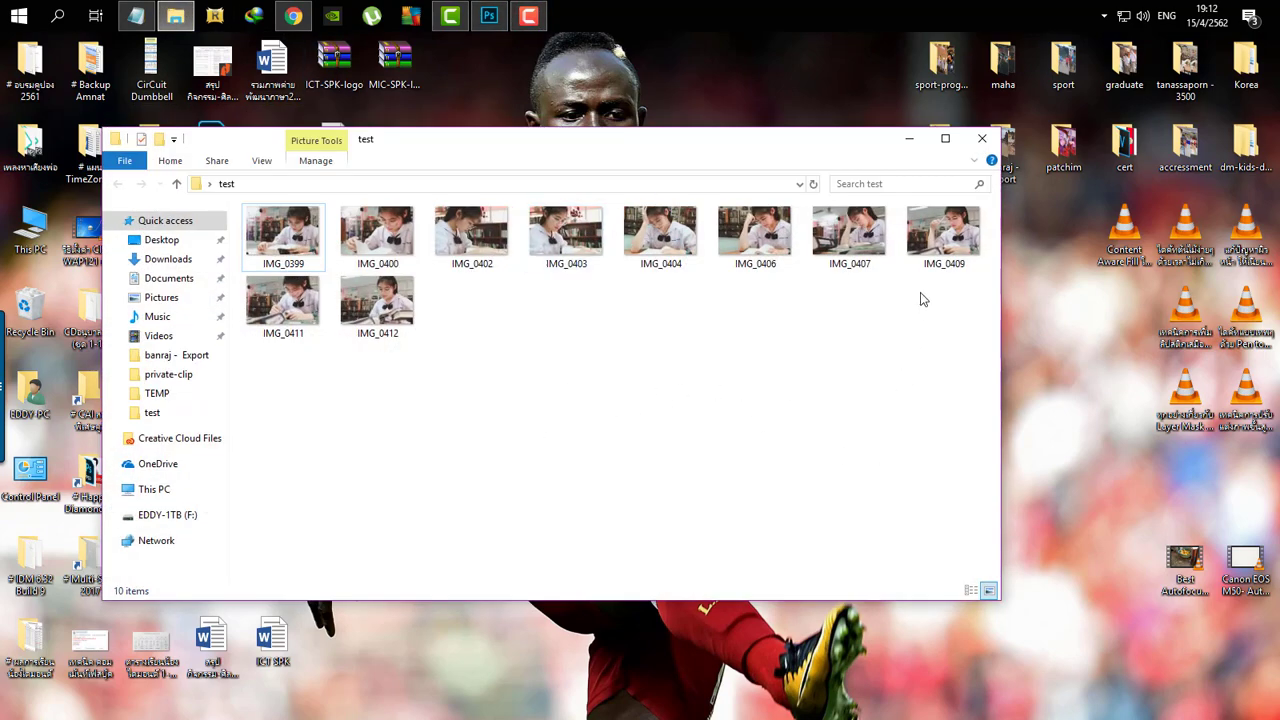
drag(966, 404, 250, 208)
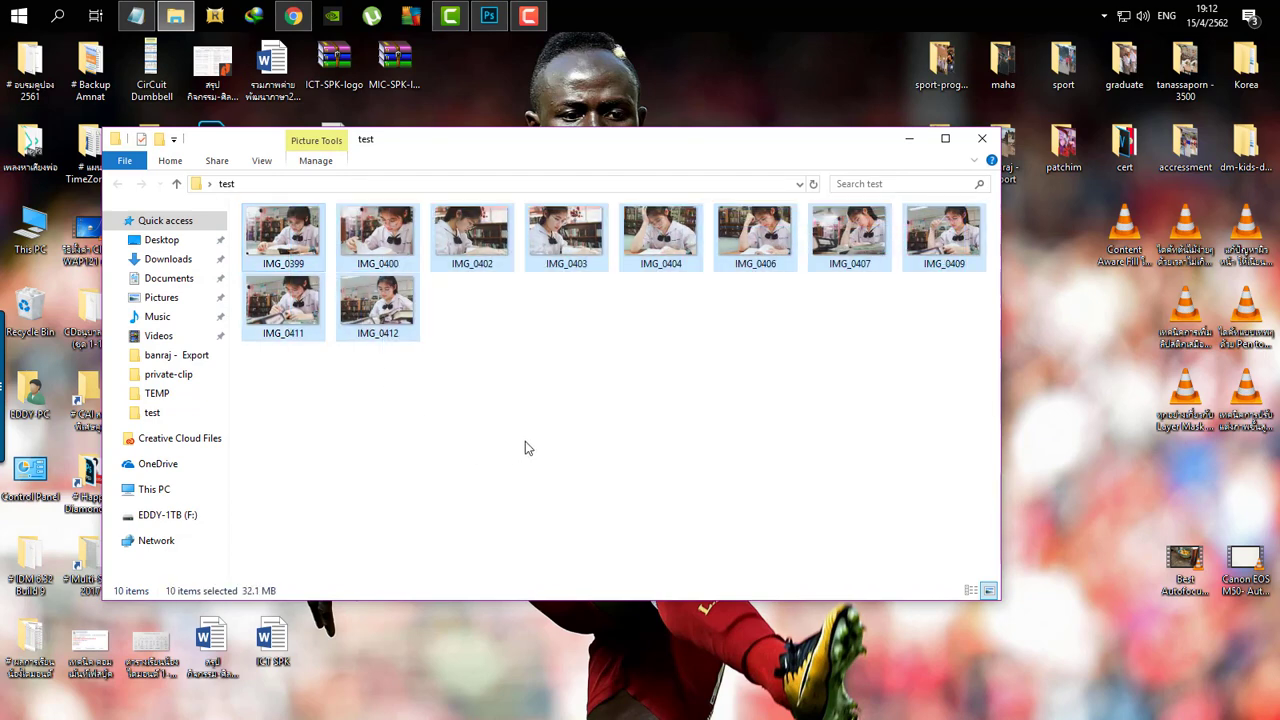
click(525, 441)
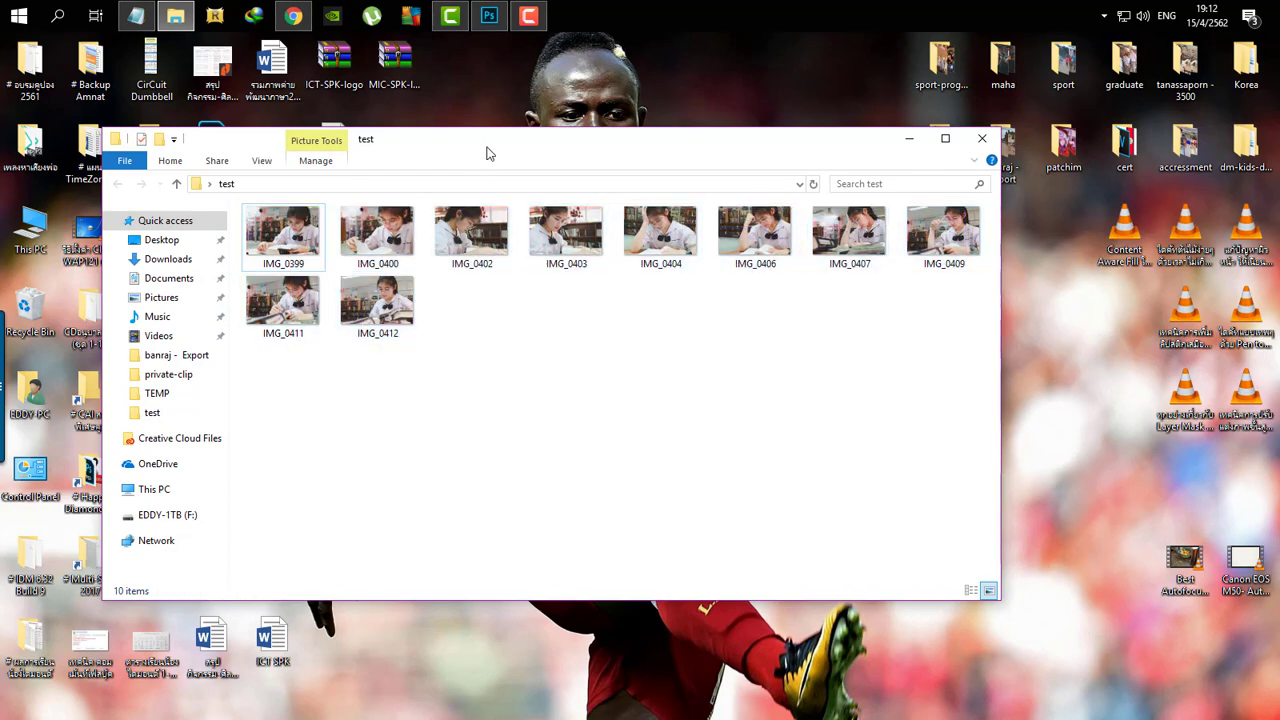
drag(487, 148, 574, 188)
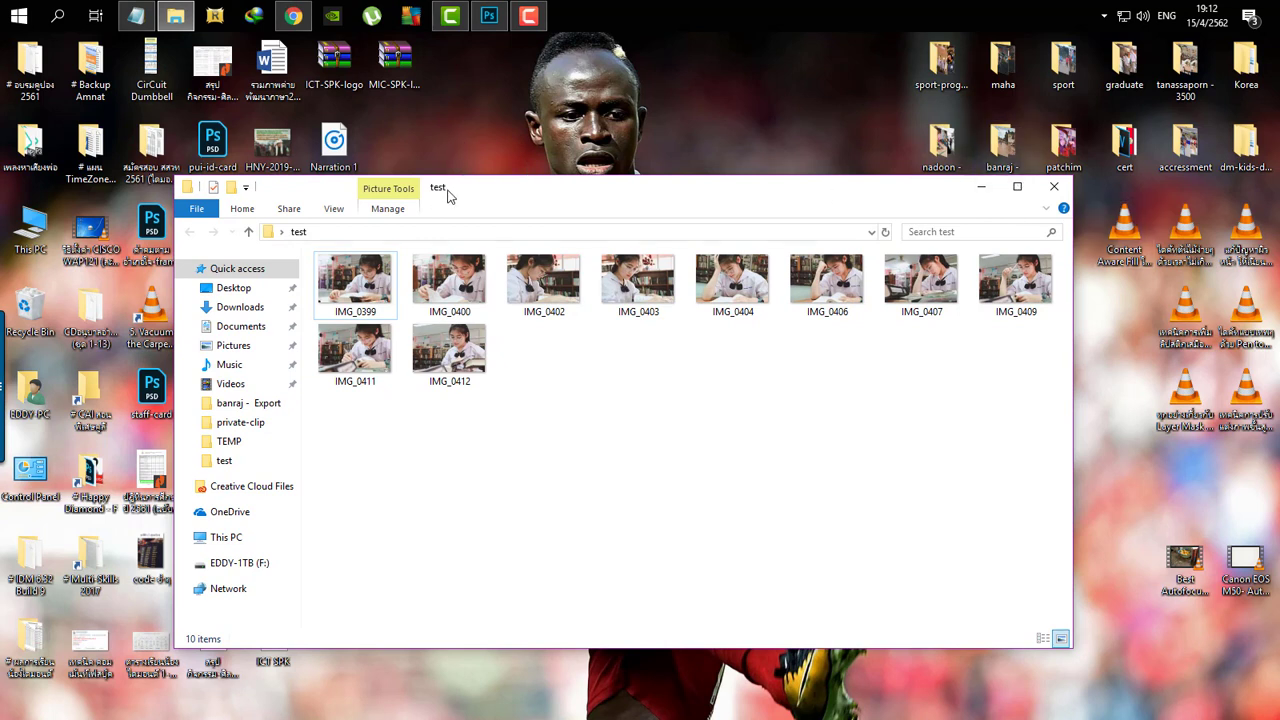
click(1054, 186)
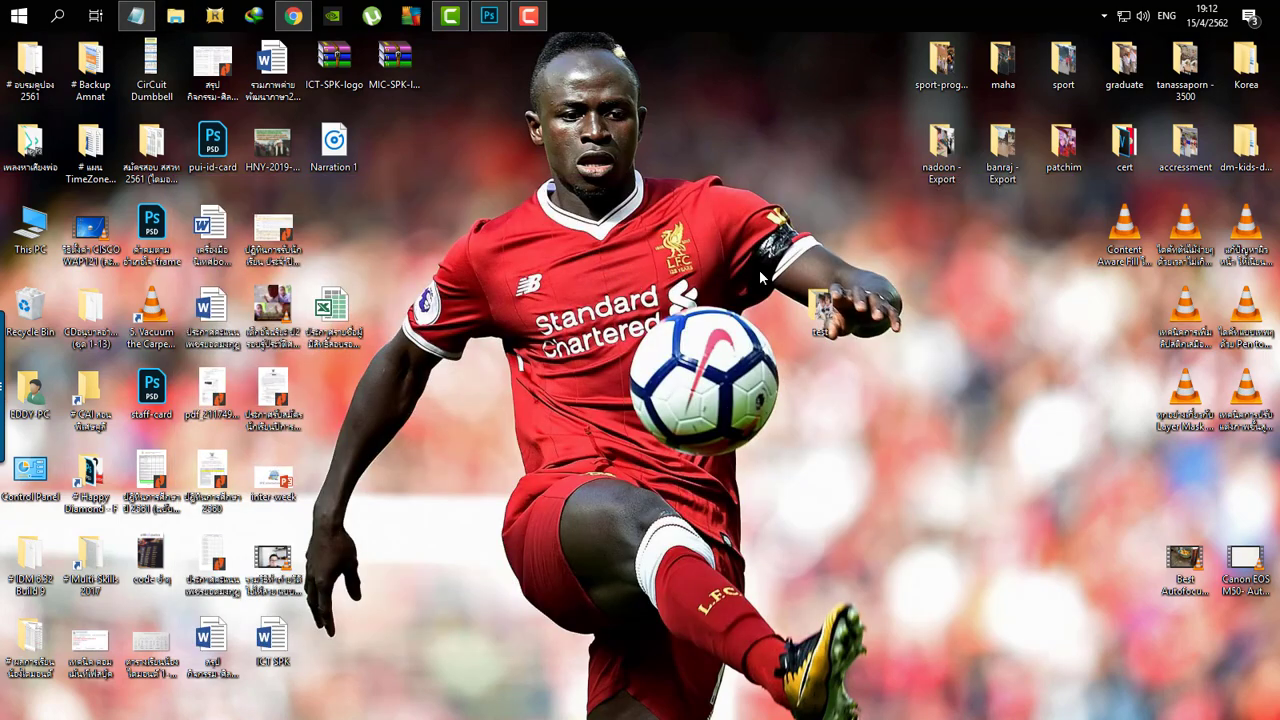
Reopen the test folder on the desktop, review its full set of photos, and close the folder window
double_click(821, 308)
drag(1028, 448, 314, 252)
click(580, 452)
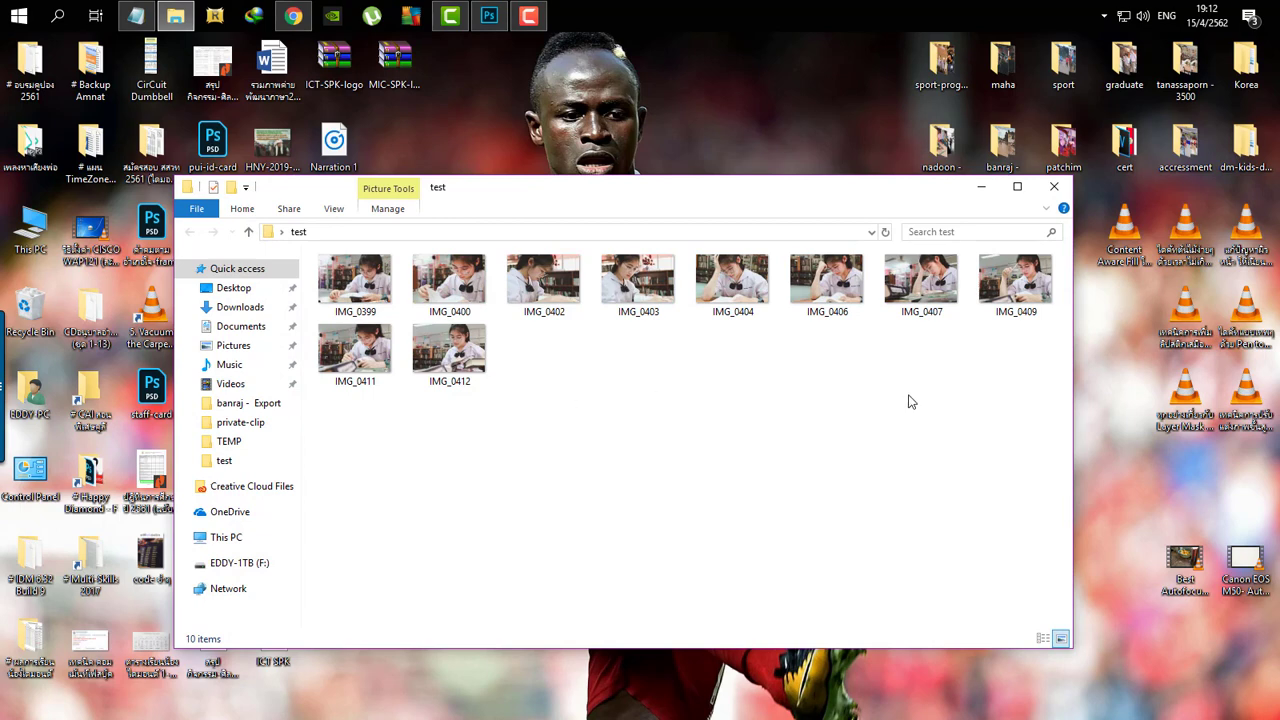
drag(1041, 463, 368, 252)
click(1052, 190)
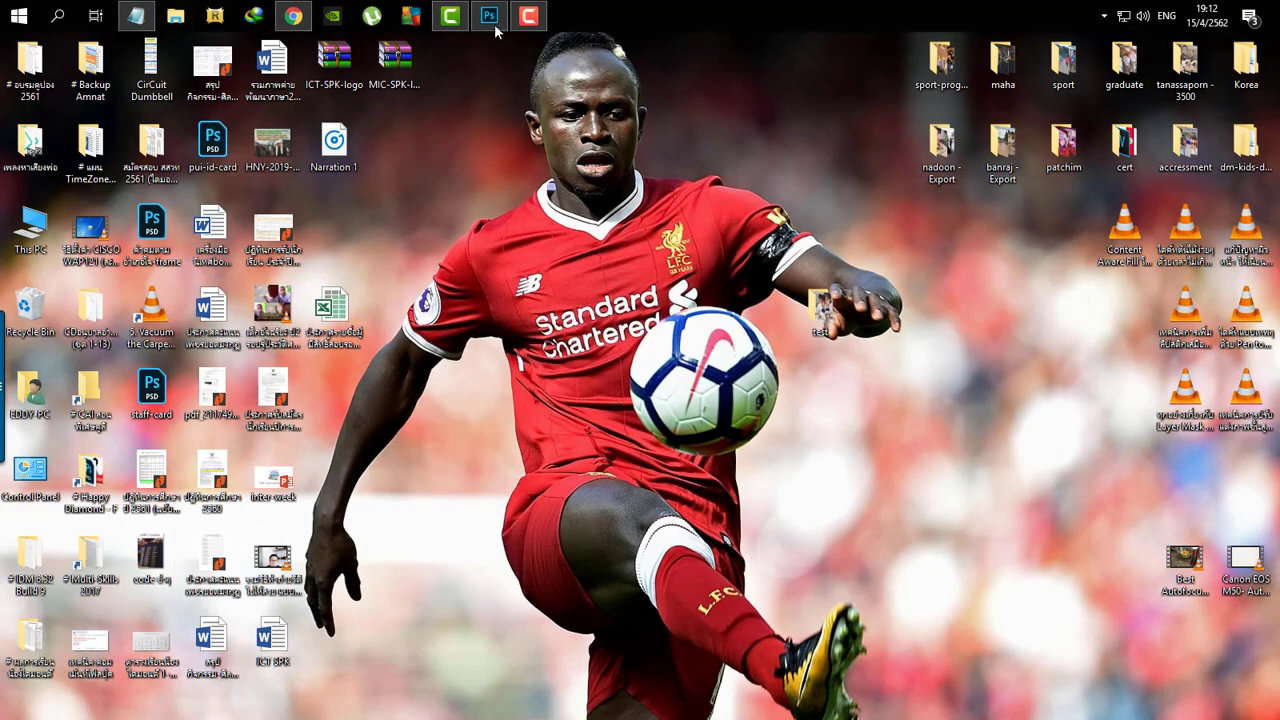
Switch to Photoshop and open the Batch automation settings
click(489, 15)
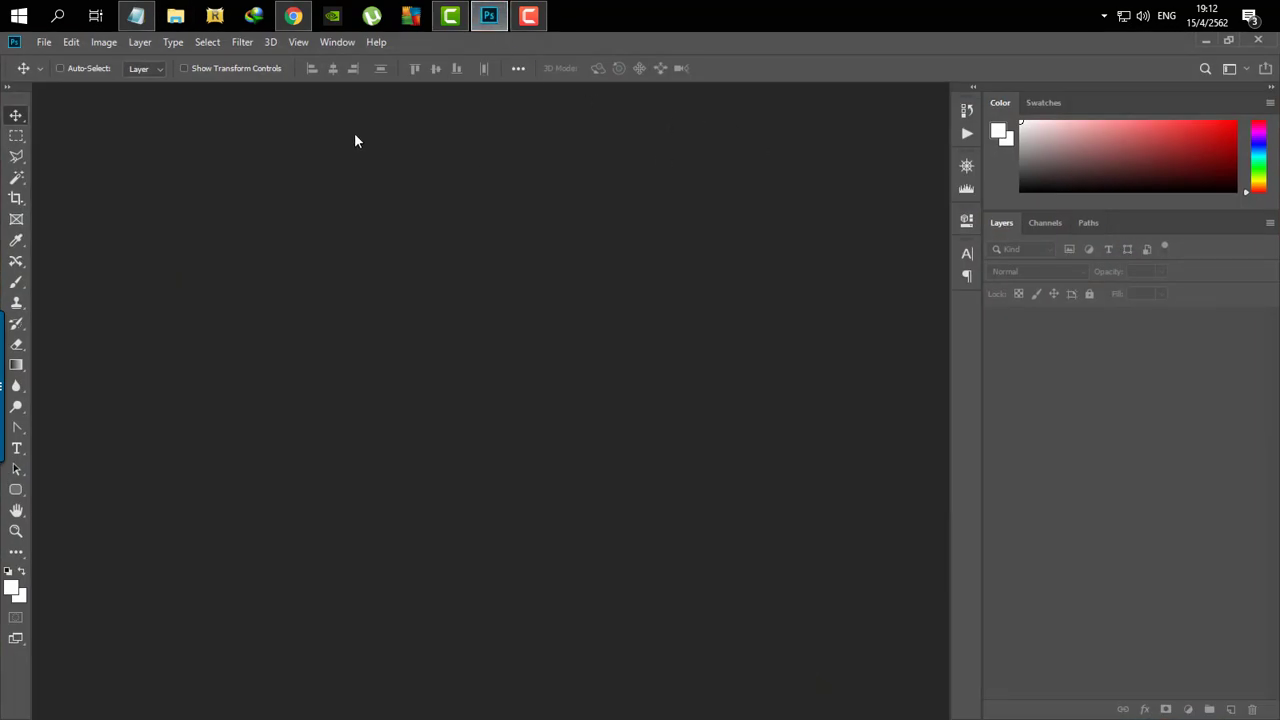
click(45, 45)
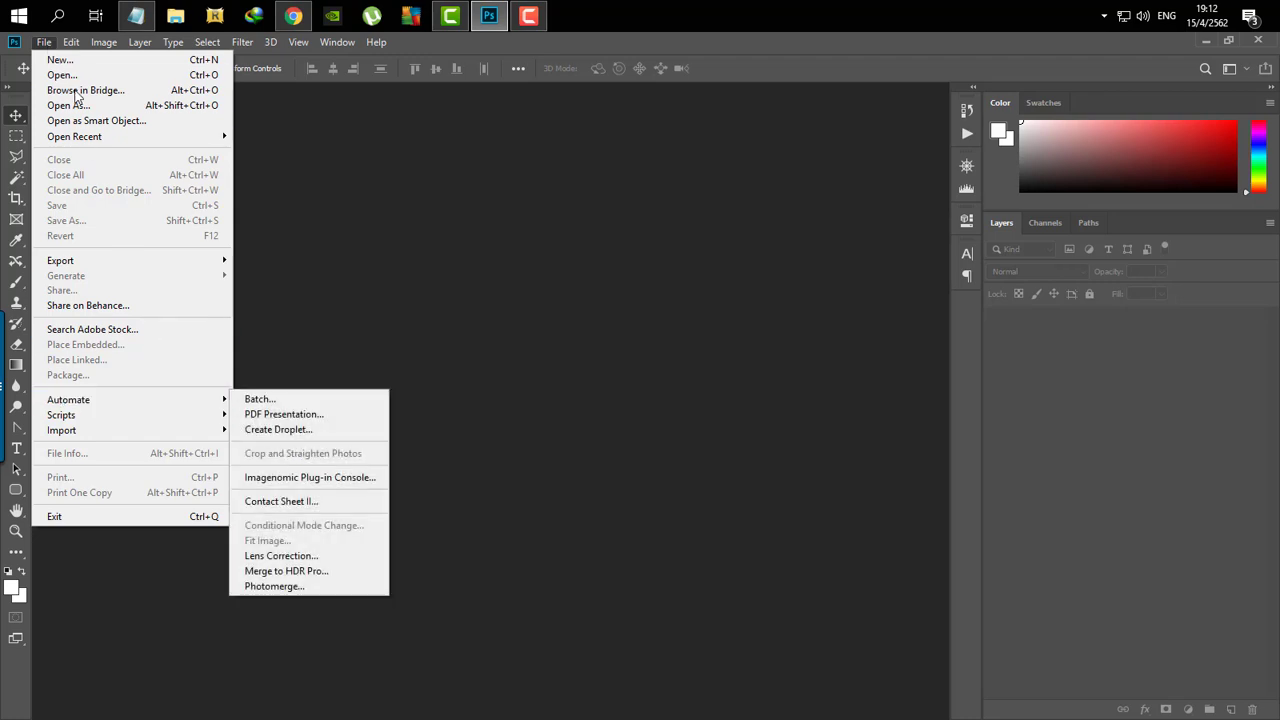
click(43, 41)
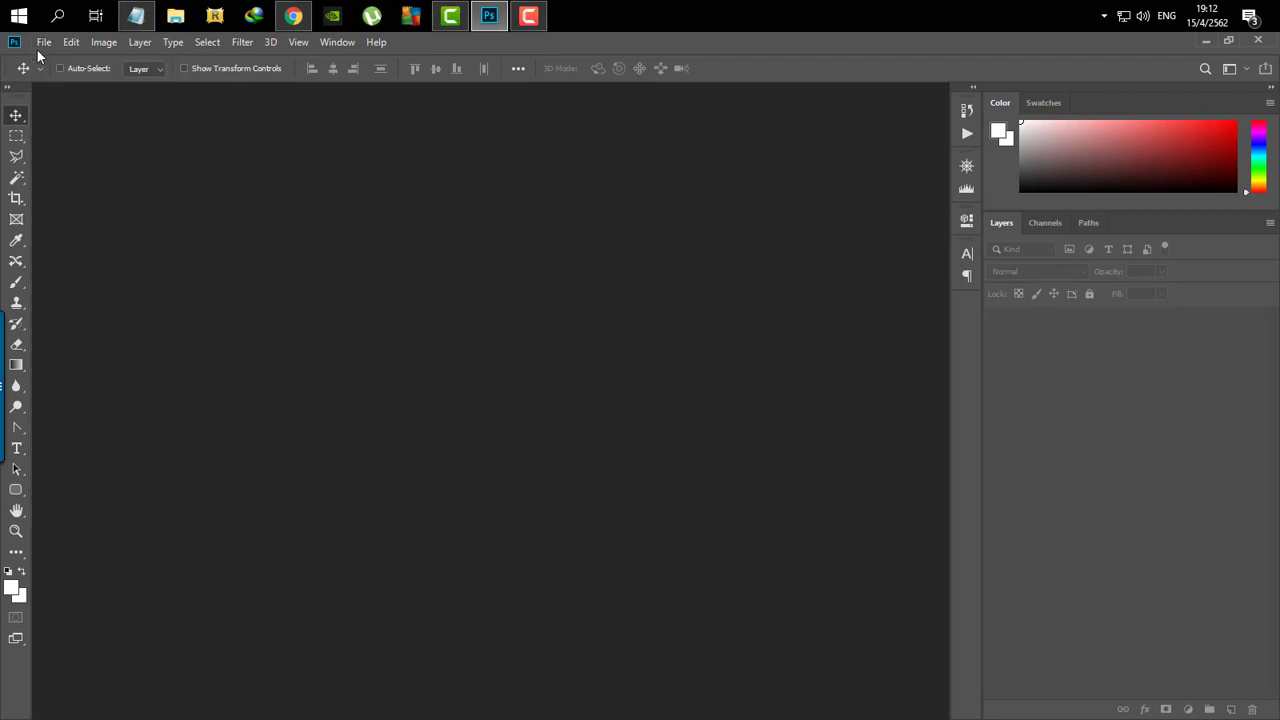
click(40, 45)
mouse_move(137, 400)
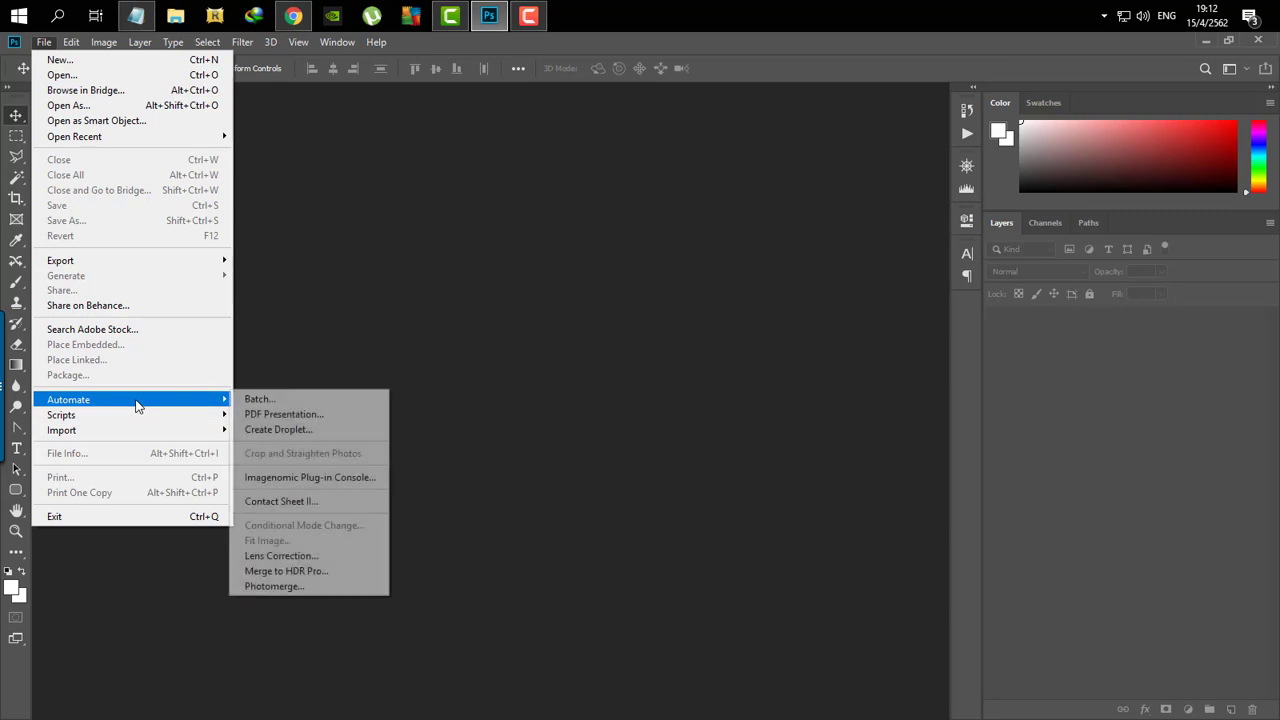
click(287, 397)
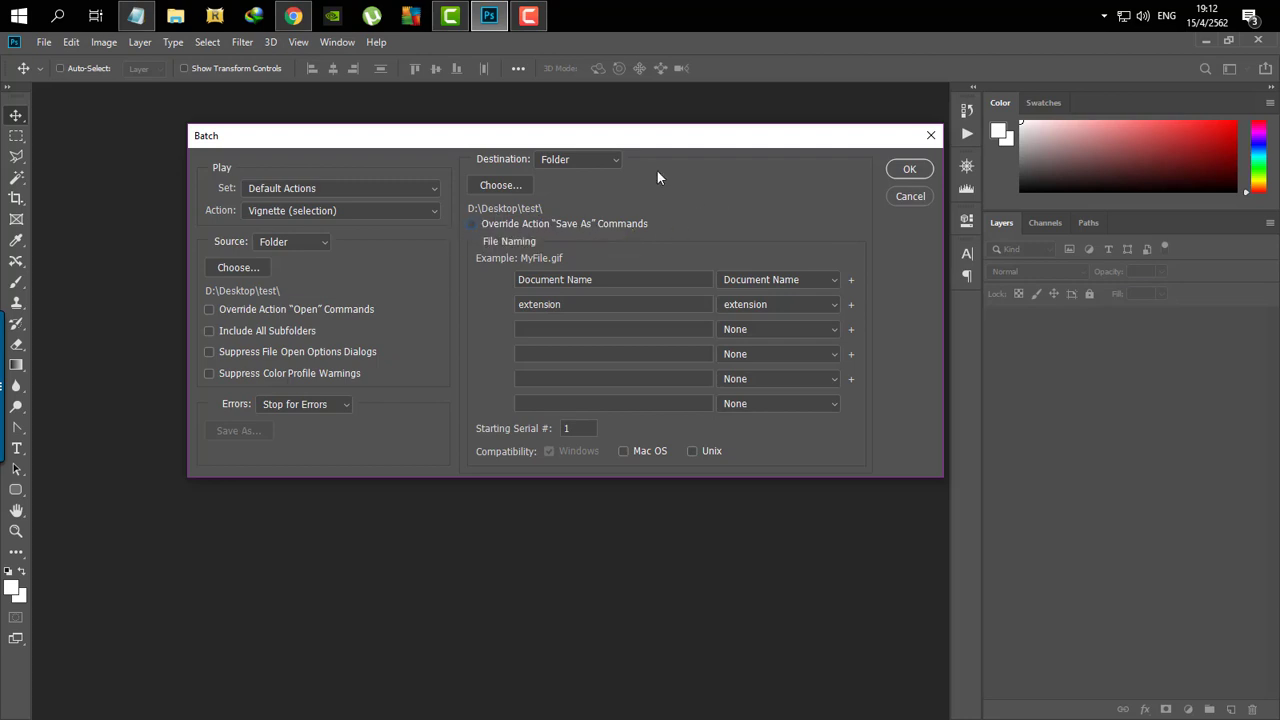
Set the batch destination to None and choose the EDDY-Resize-2048-smartsharpen action set to play
click(618, 161)
click(591, 175)
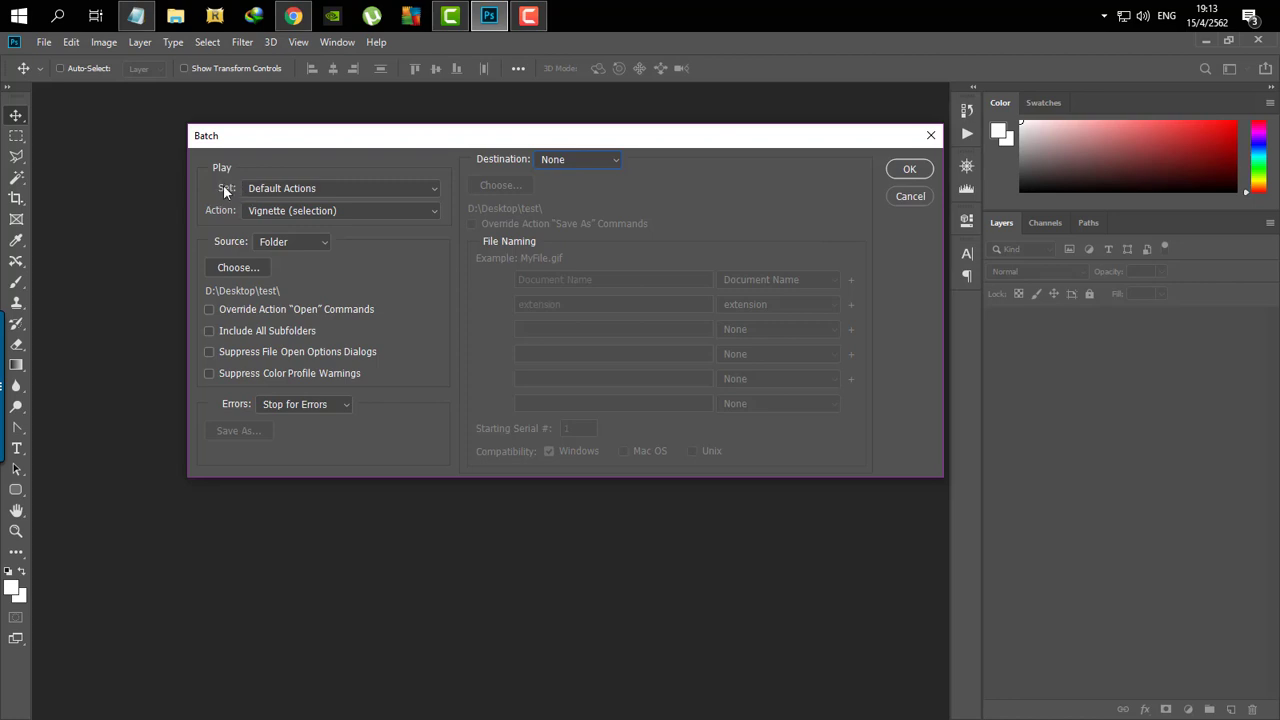
click(436, 190)
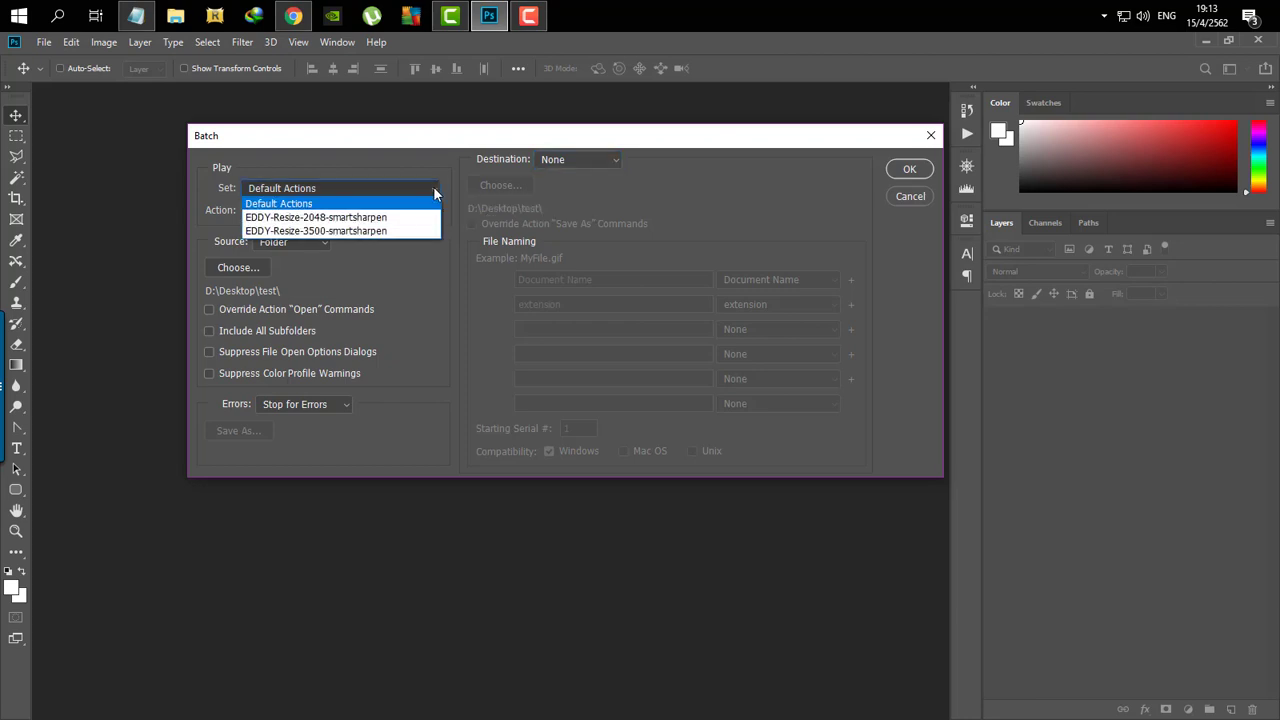
click(298, 218)
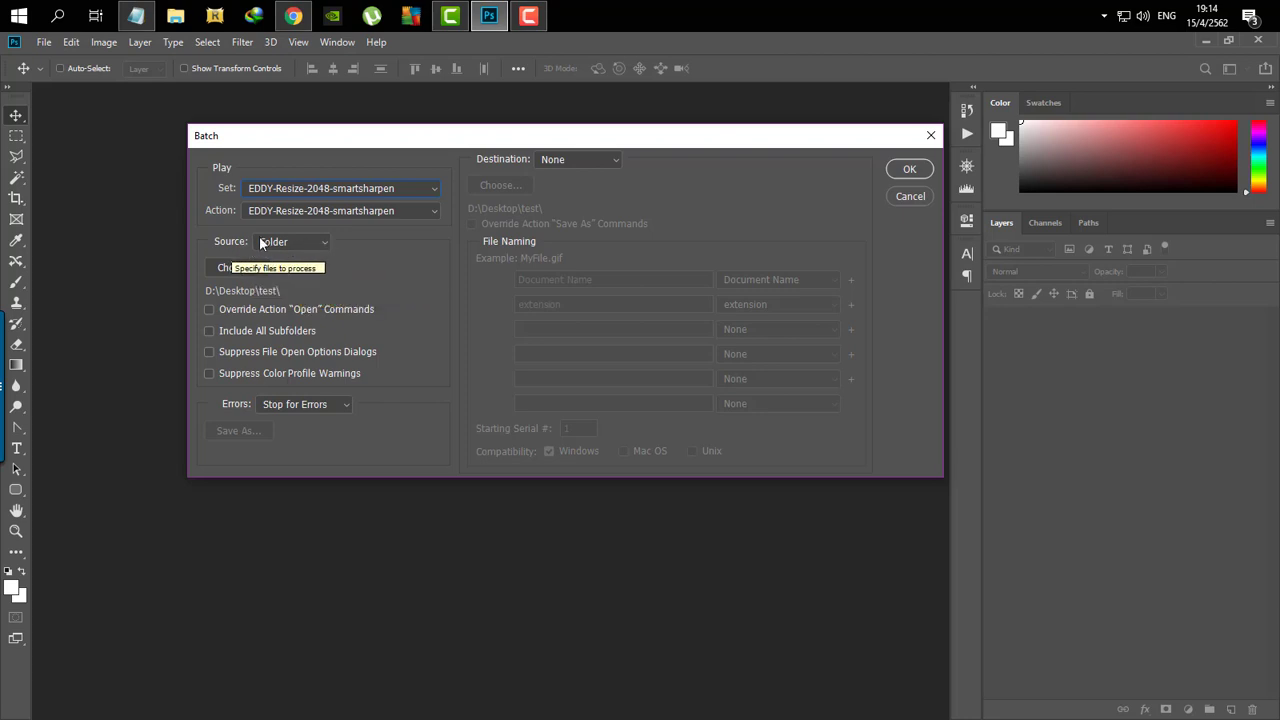
Set the batch source to Folder and choose the test folder on the desktop
click(322, 242)
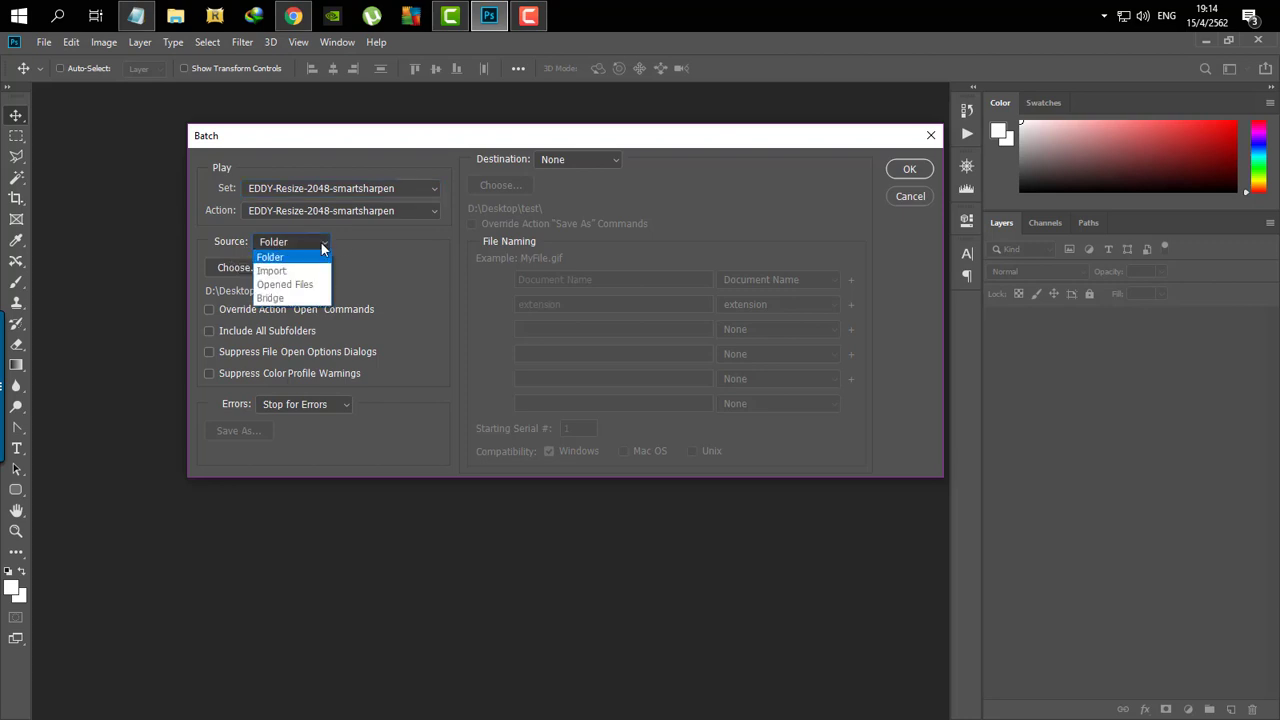
click(277, 258)
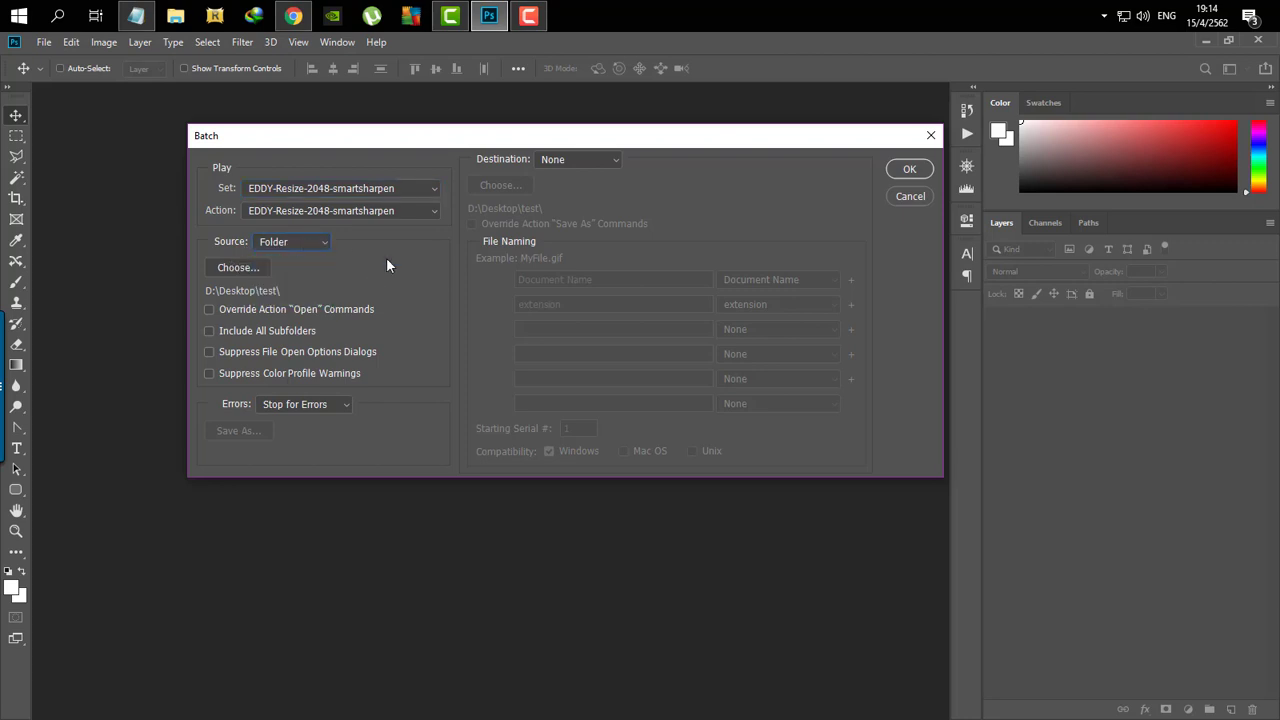
click(246, 267)
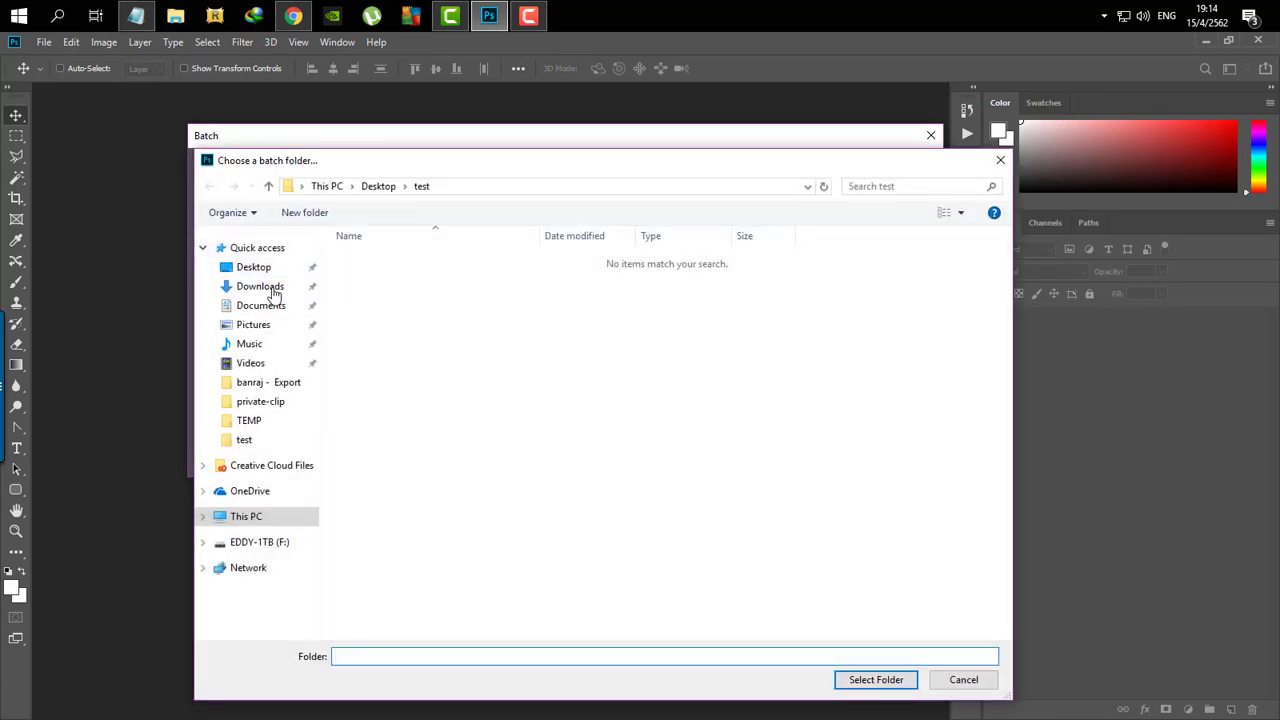
click(252, 267)
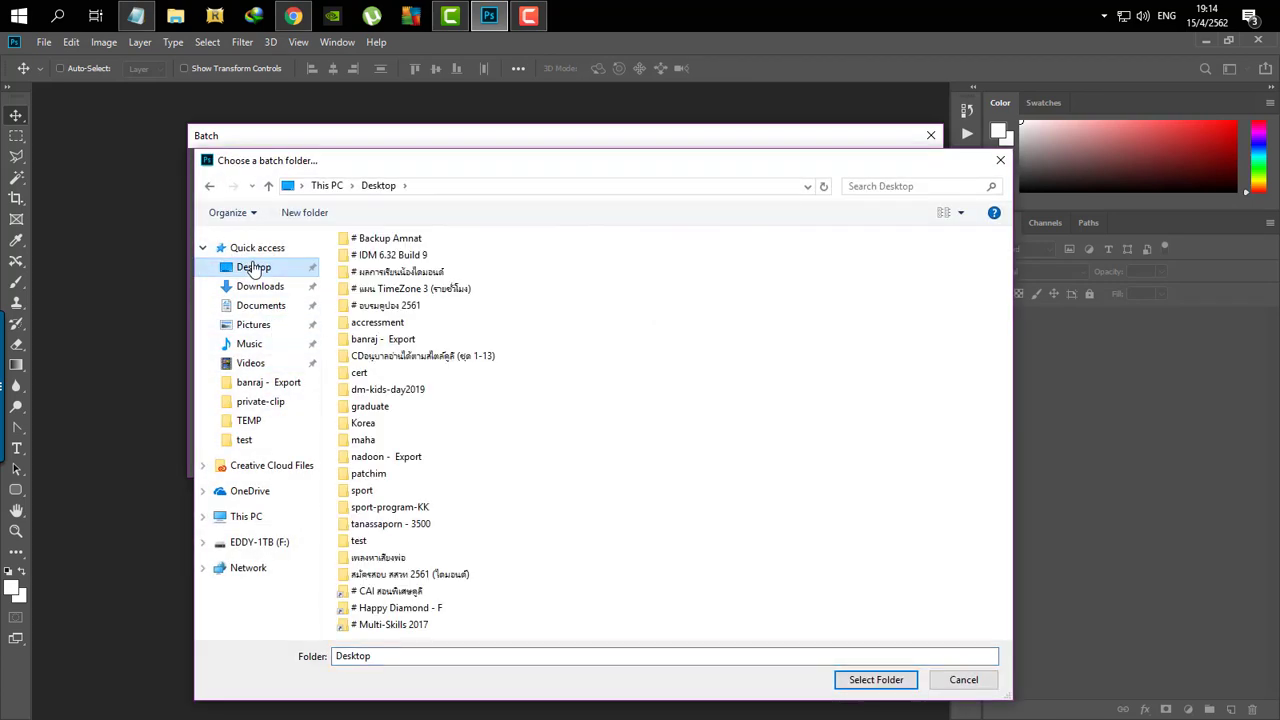
double_click(360, 541)
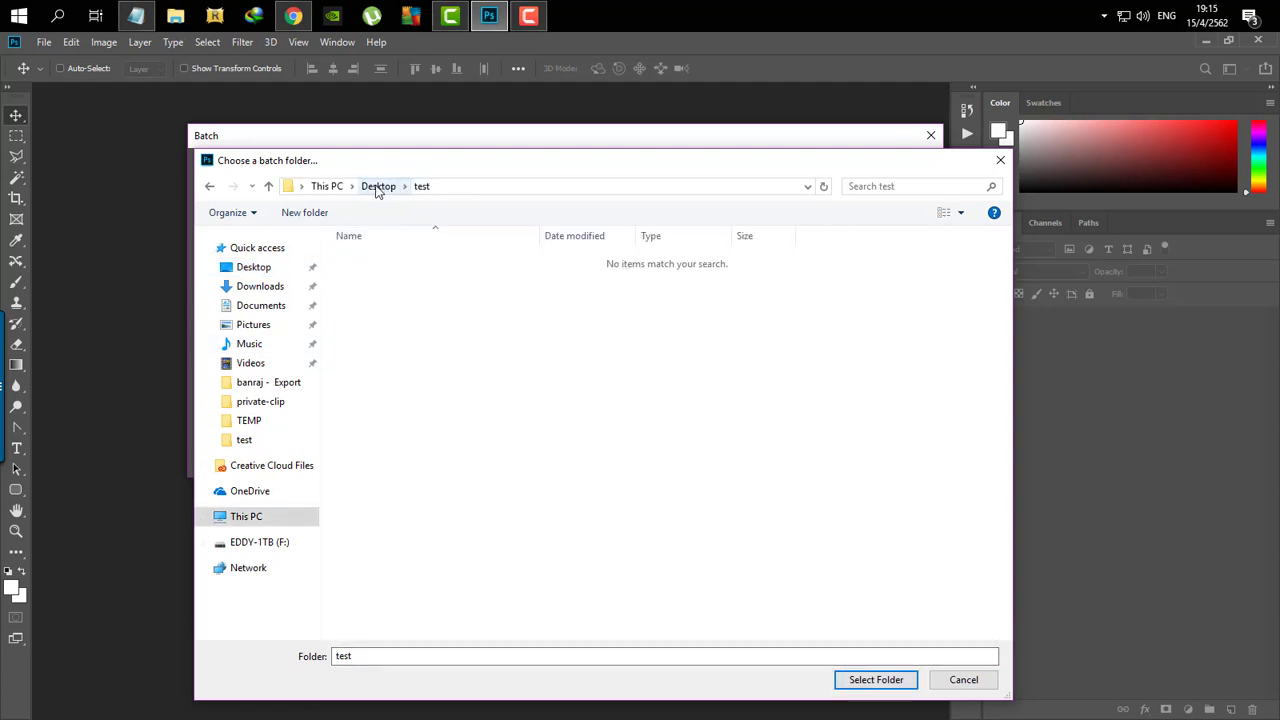
click(852, 684)
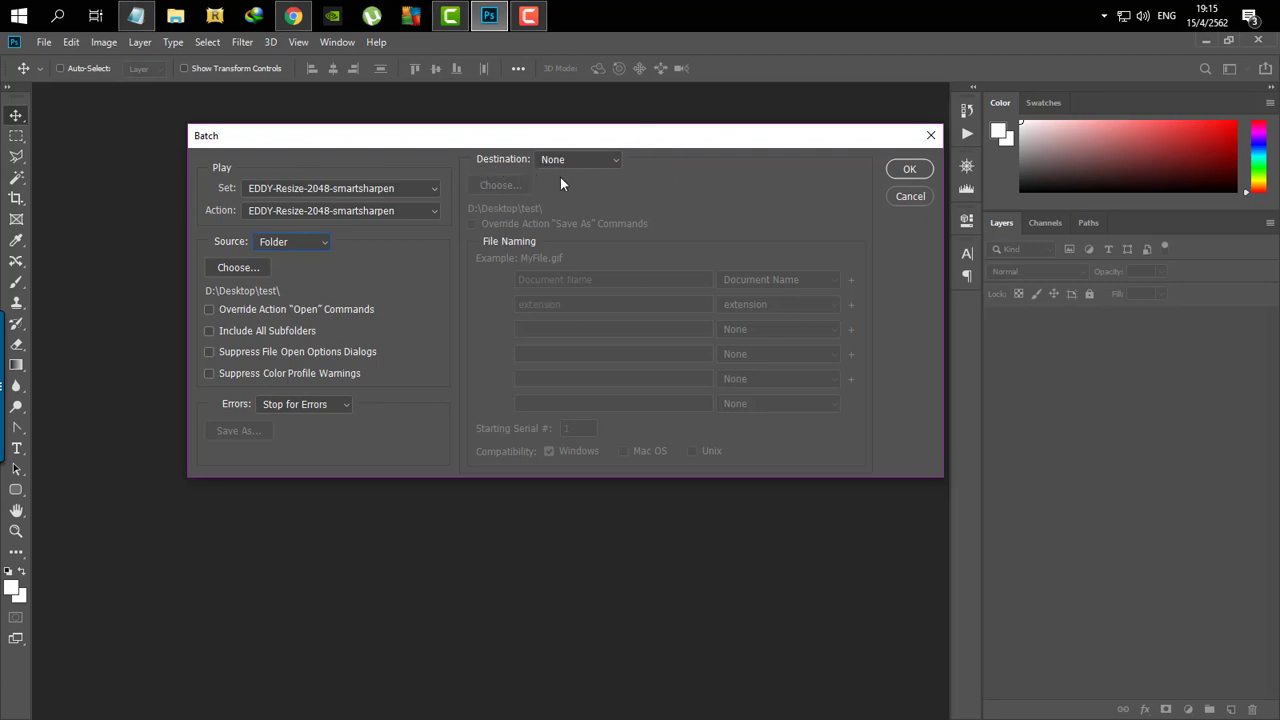
Set the batch destination to Folder, choose the desktop's test folder for the output, and run the batch
click(617, 162)
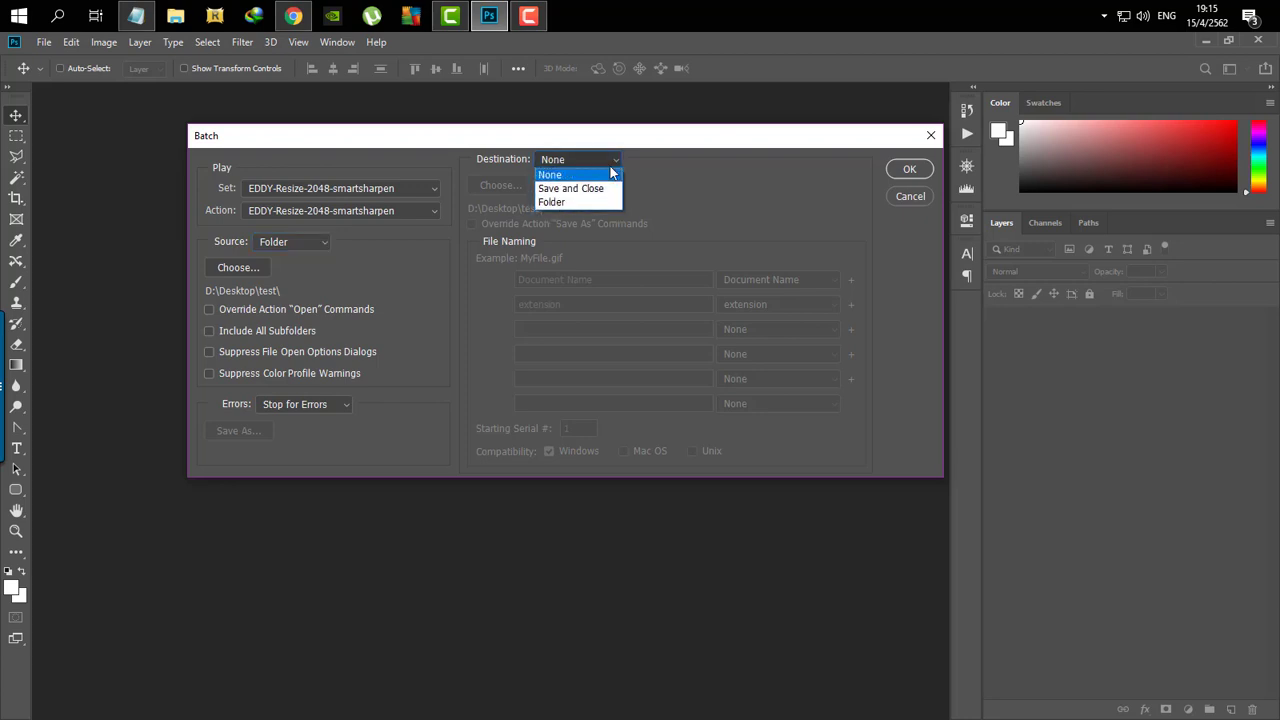
click(557, 202)
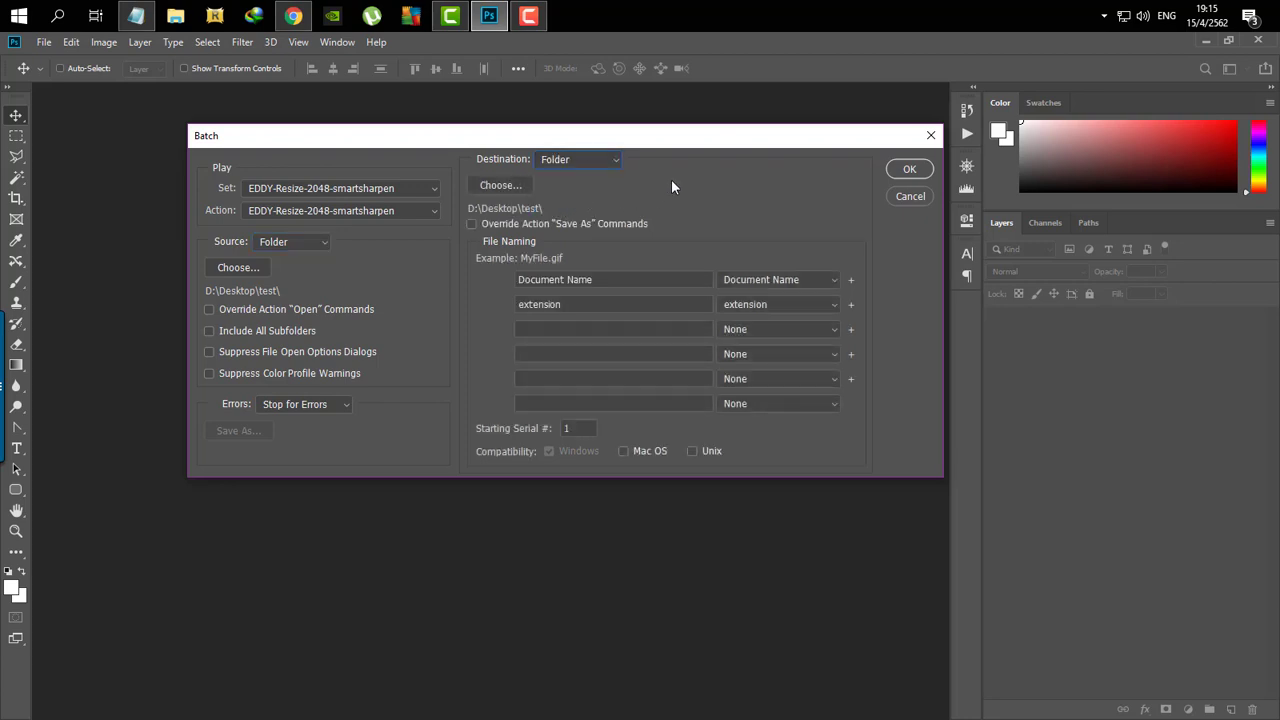
click(493, 180)
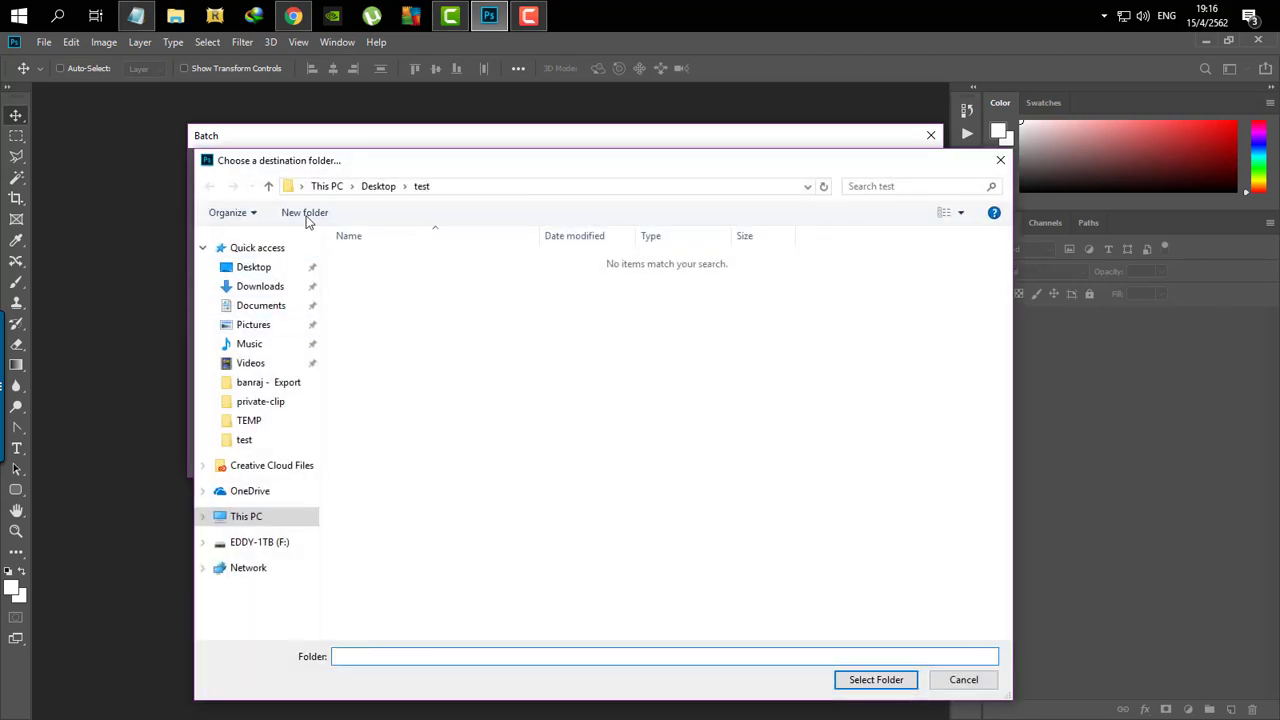
click(376, 187)
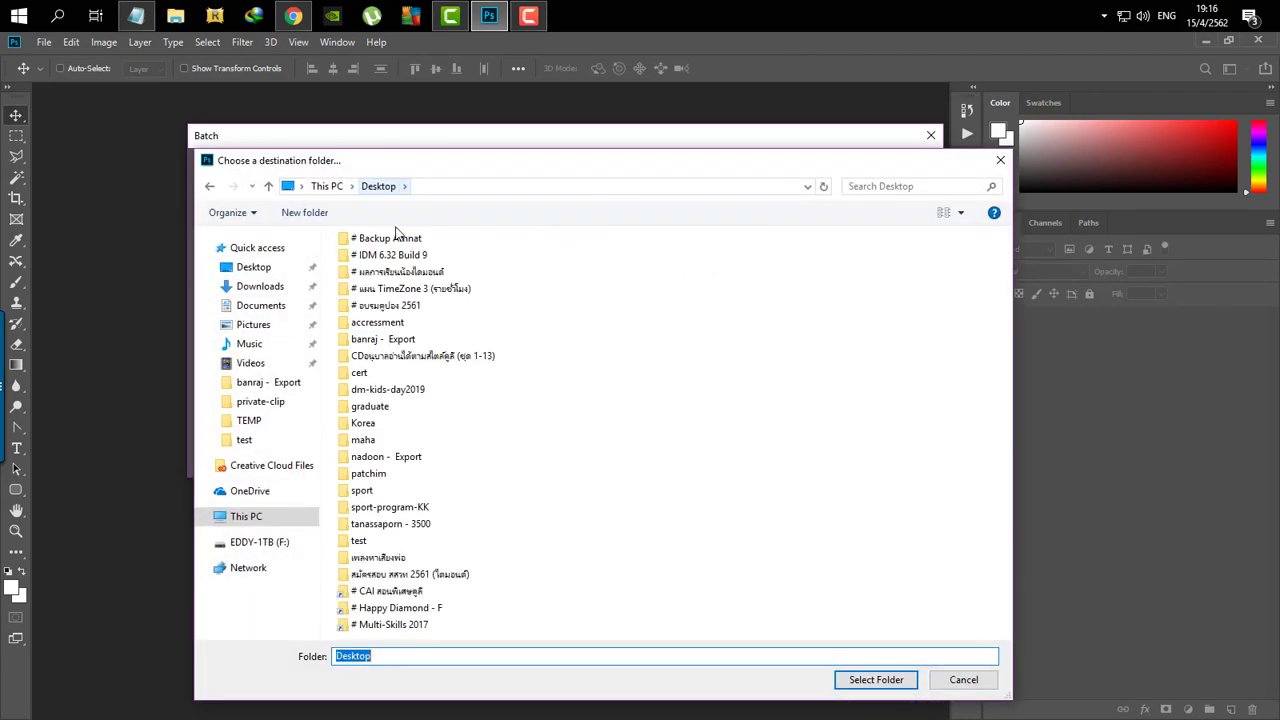
double_click(358, 540)
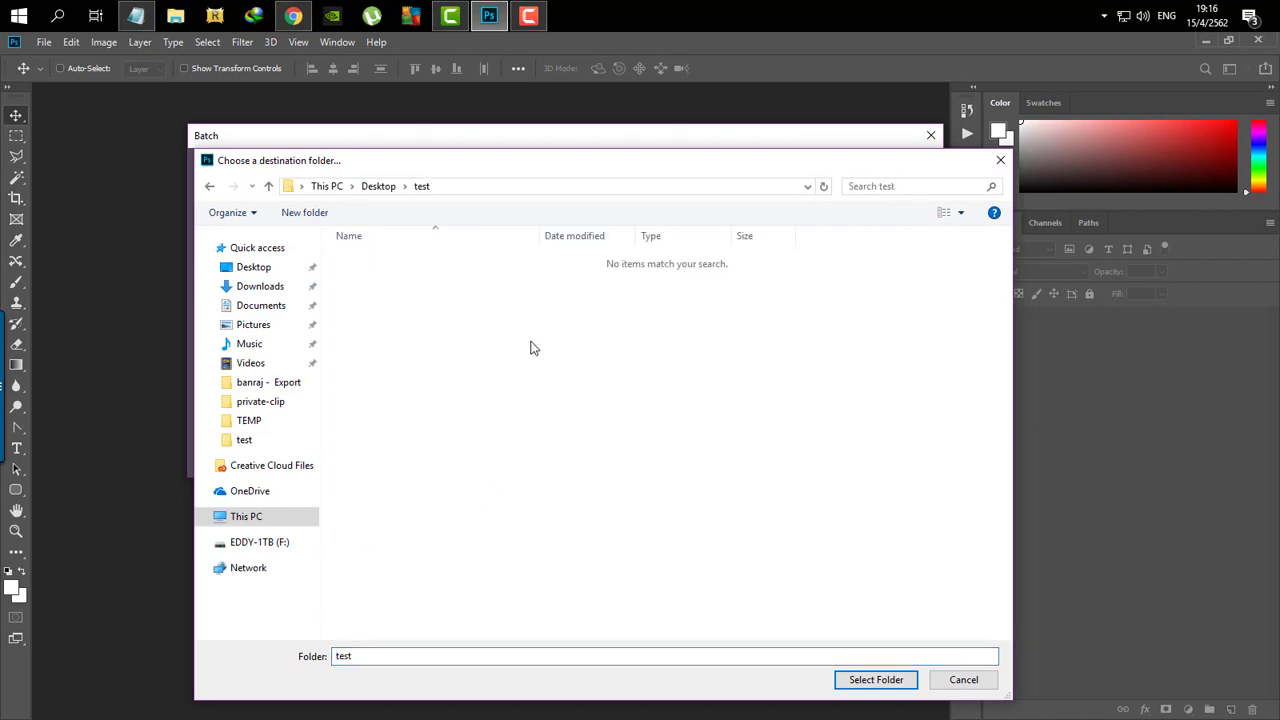
click(874, 680)
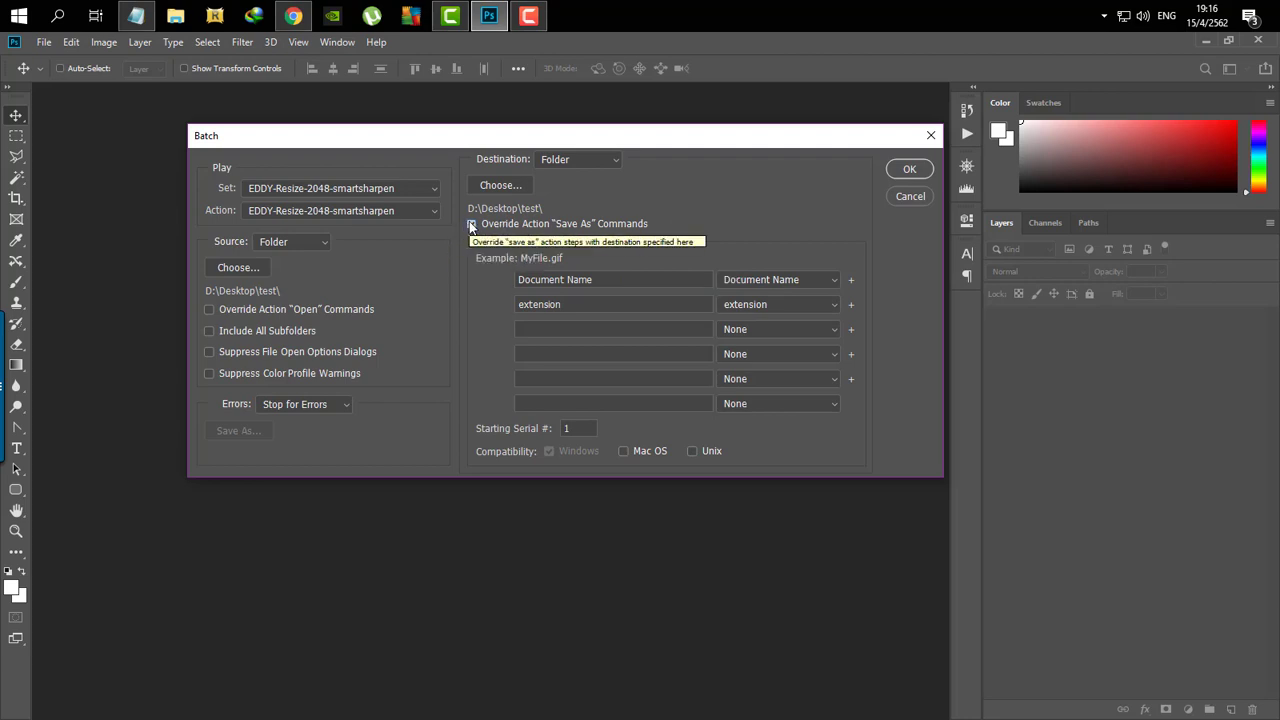
click(898, 170)
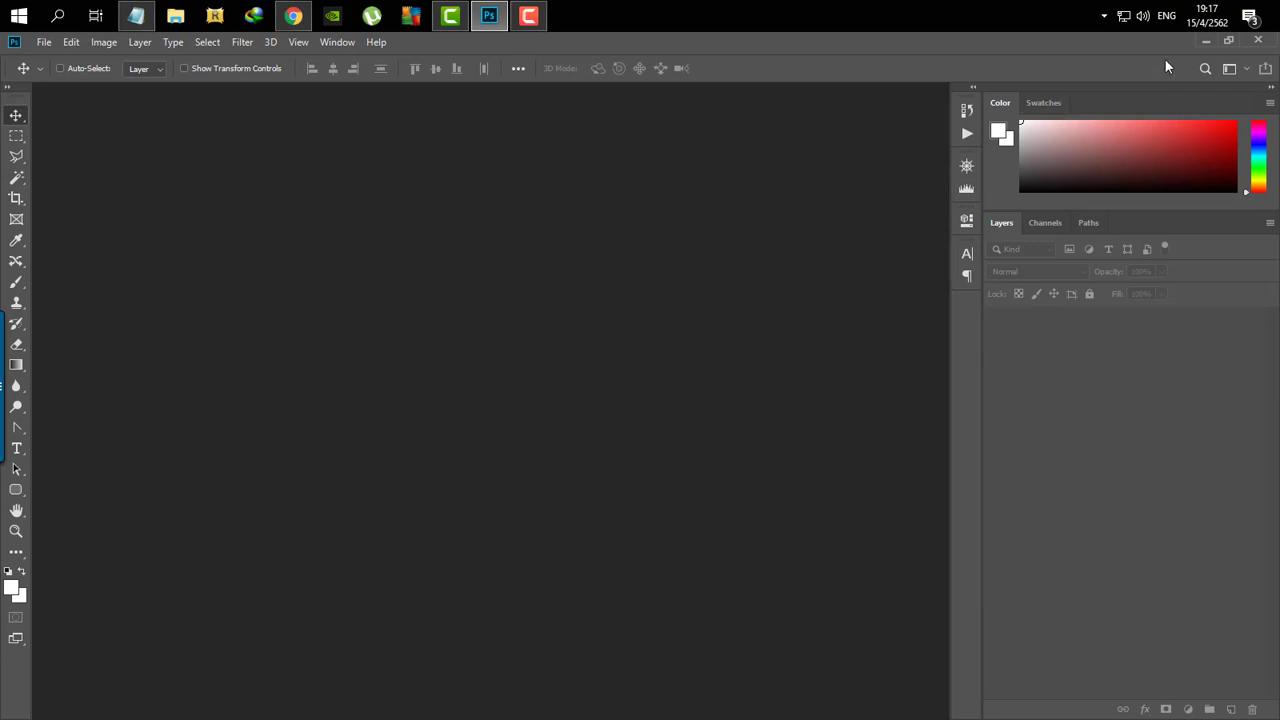
Quit Photoshop and inspect the processed photo IMG_0399 from the test folder on the desktop
click(1258, 42)
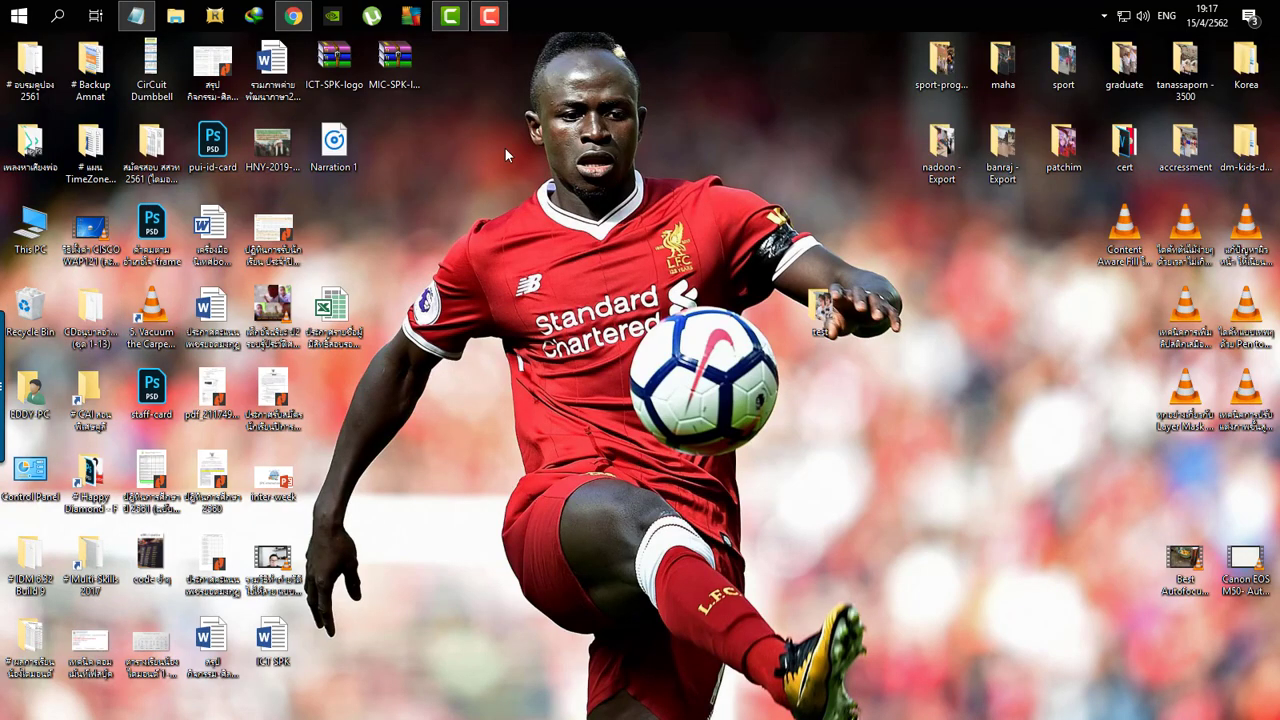
double_click(805, 303)
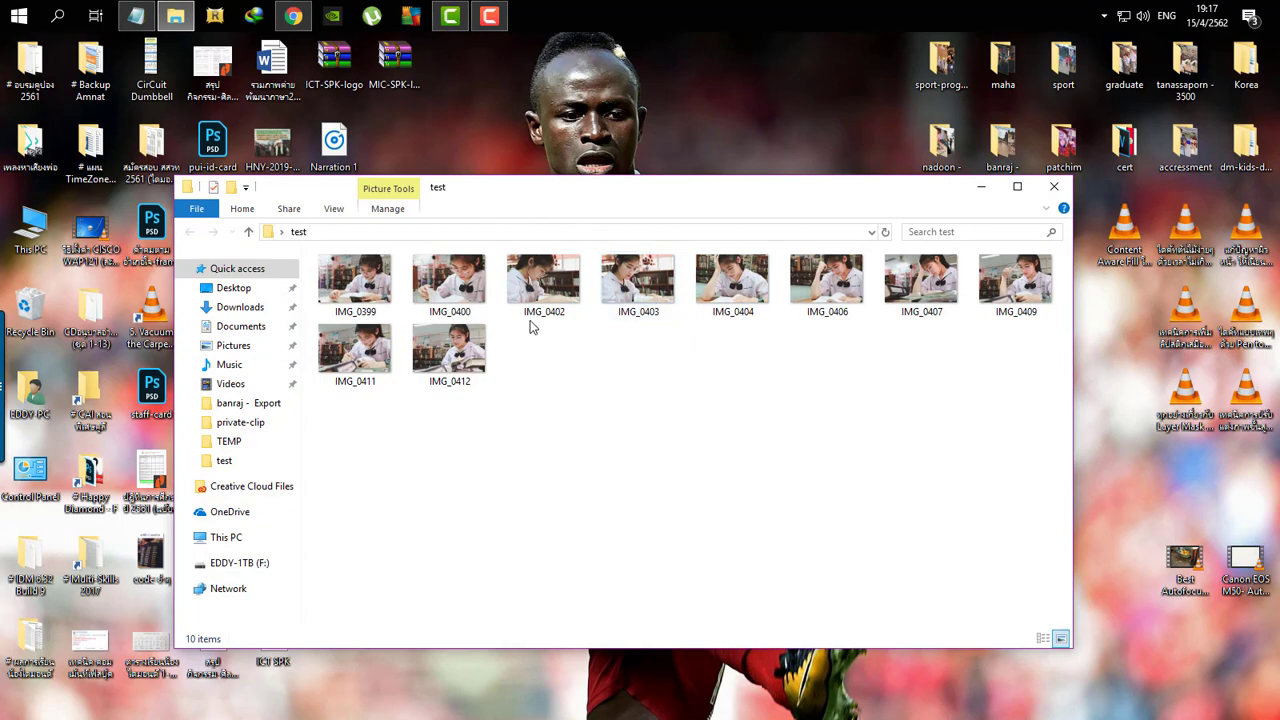
double_click(360, 282)
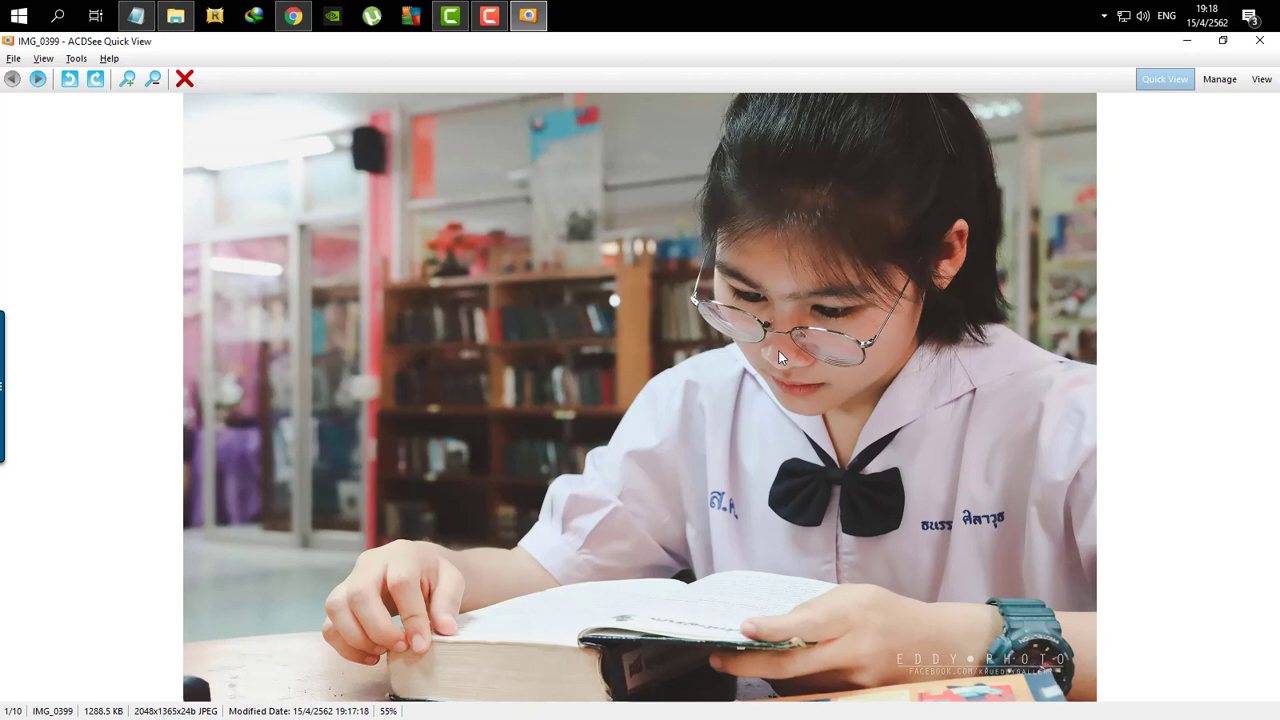
scroll(780, 358, up, 1)
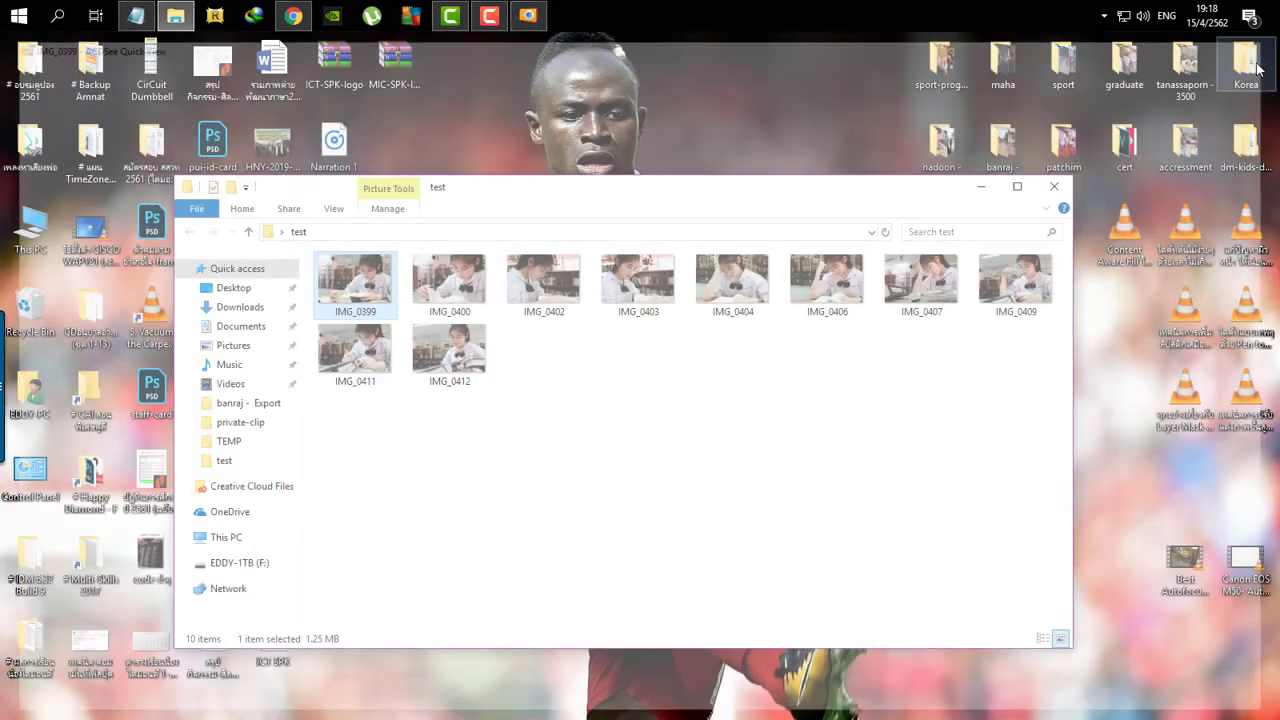
click(1259, 40)
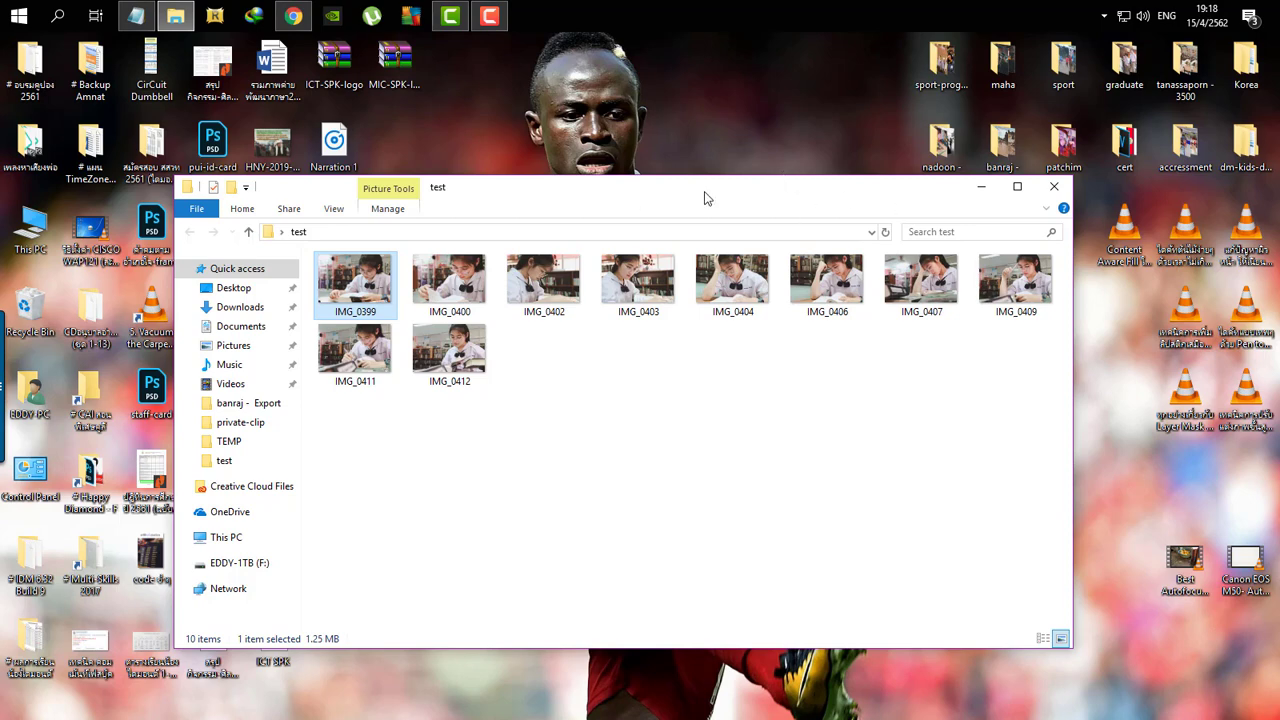
drag(707, 190, 686, 137)
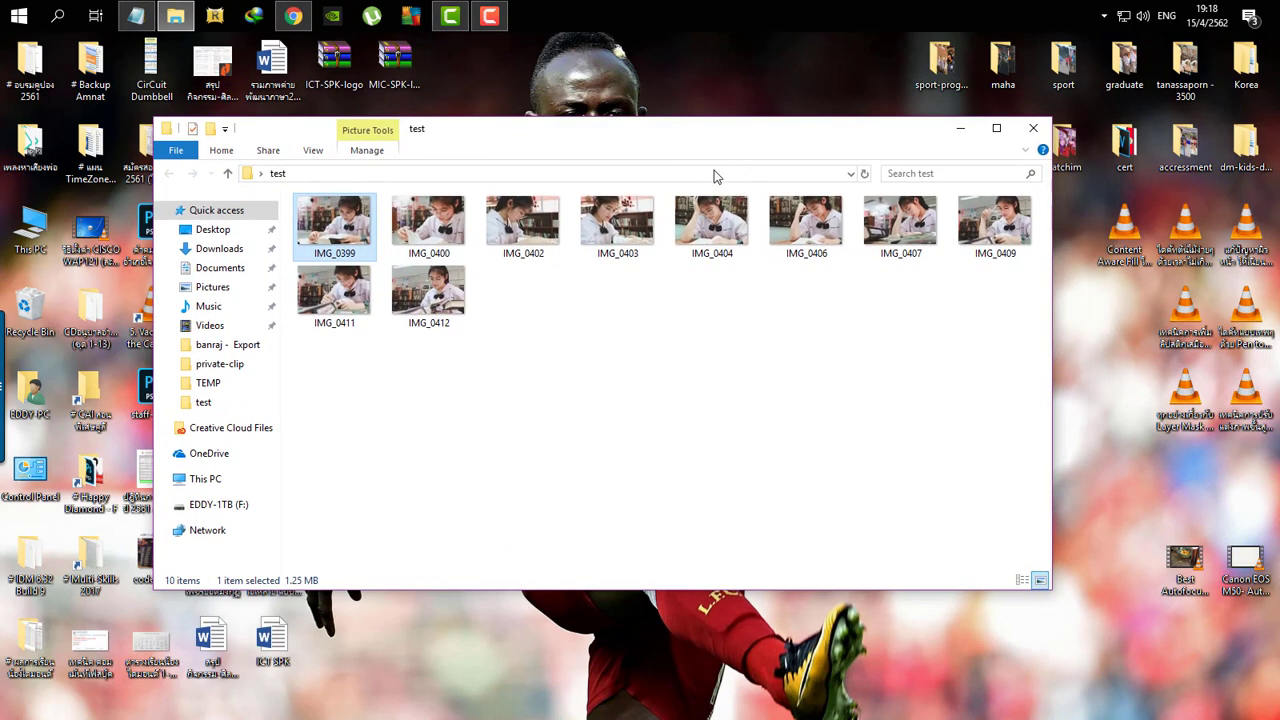